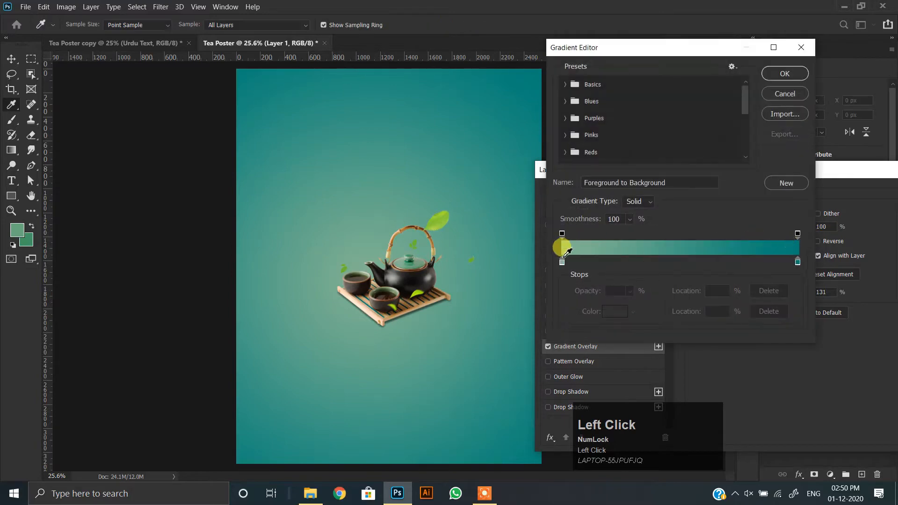
# Edit the light green start stop of the gradient overlay and accept the custom gradient
pyautogui.click(614, 312)
pyautogui.click(820, 281)
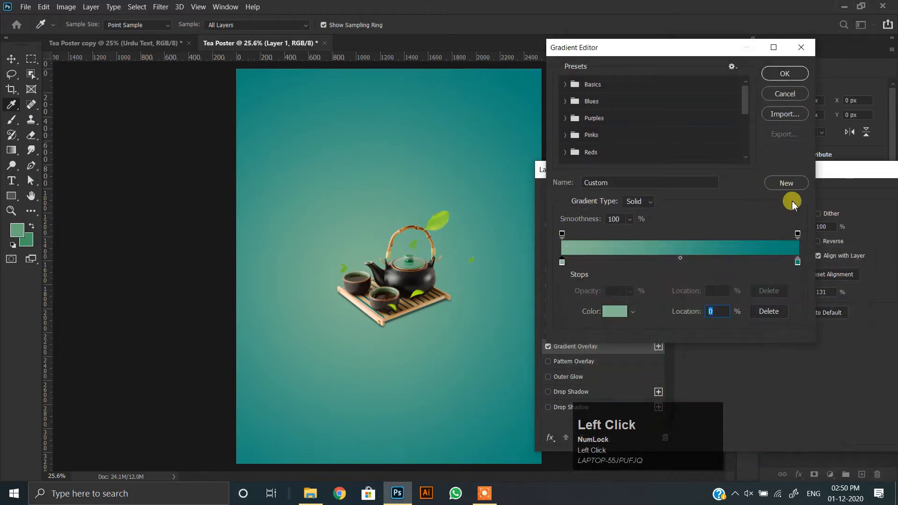
pyautogui.click(784, 73)
# Apply the Basics foreground-to-background green preset to Layer 1's gradient overlay and accept the layer style
pyautogui.click(803, 242)
pyautogui.click(722, 276)
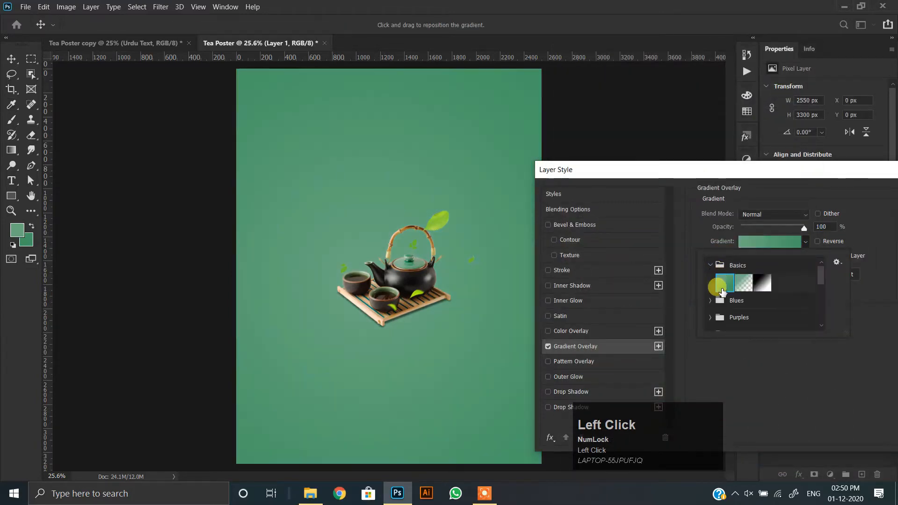
pyautogui.click(866, 212)
pyautogui.click(818, 241)
pyautogui.click(818, 242)
pyautogui.moveTo(650, 175); pyautogui.dragTo(618, 186)
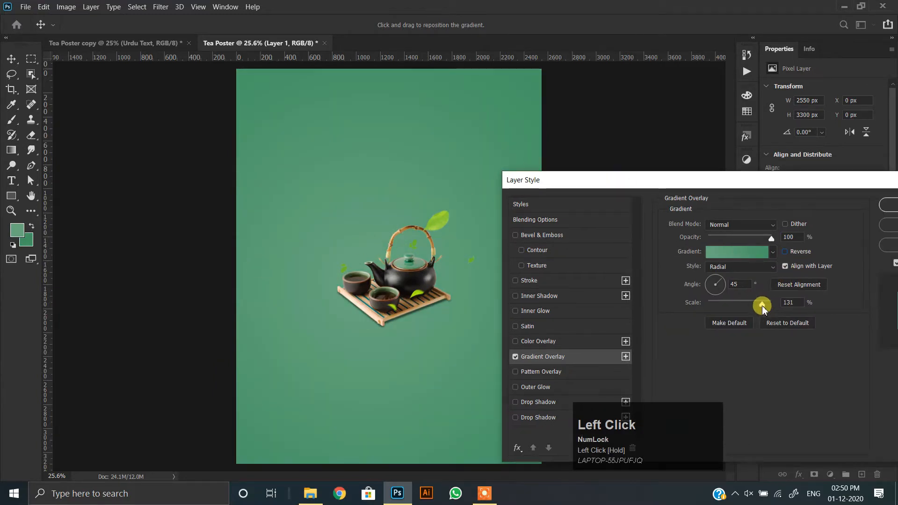
pyautogui.moveTo(788, 180); pyautogui.dragTo(781, 180)
pyautogui.click(886, 205)
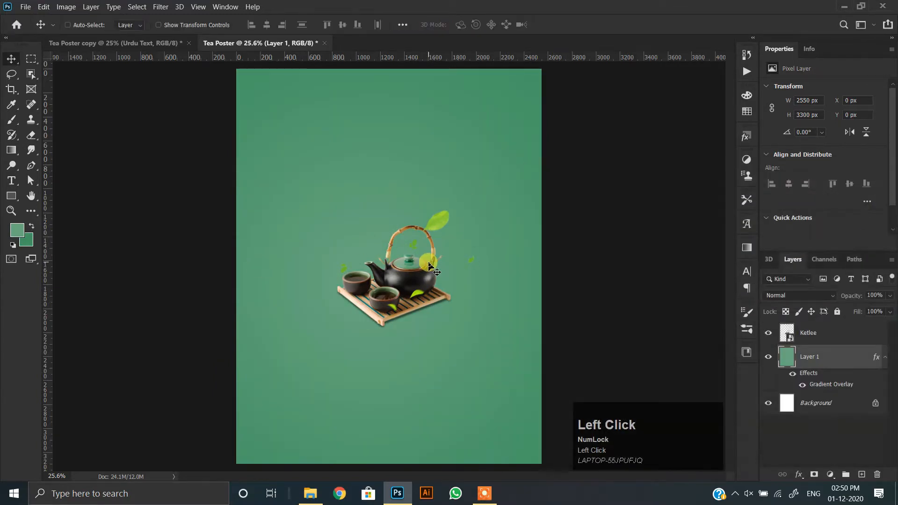
# Place the Leaf image in the poster, scale it to about 25%, and position it in the poster's upper-right corner
pyautogui.scroll(2, 426, 216)
pyautogui.scroll(-3, 416, 245)
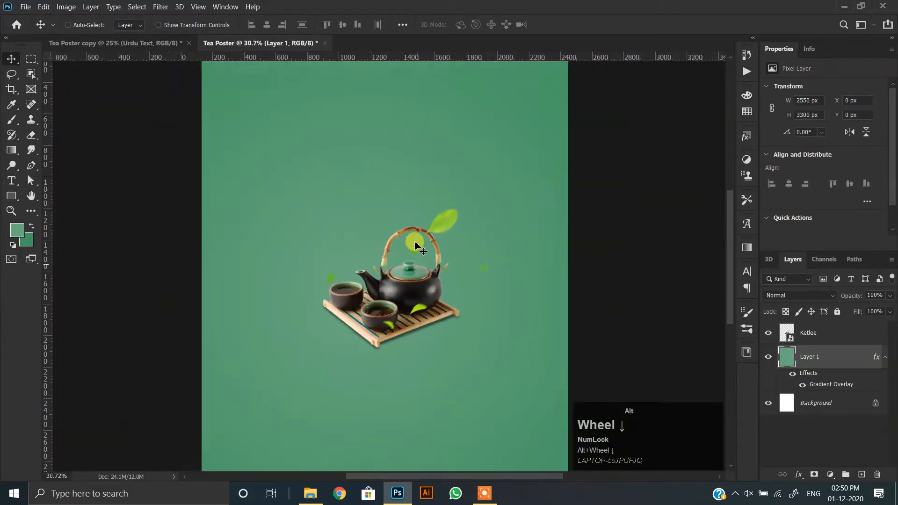
pyautogui.scroll(1, 486, 235)
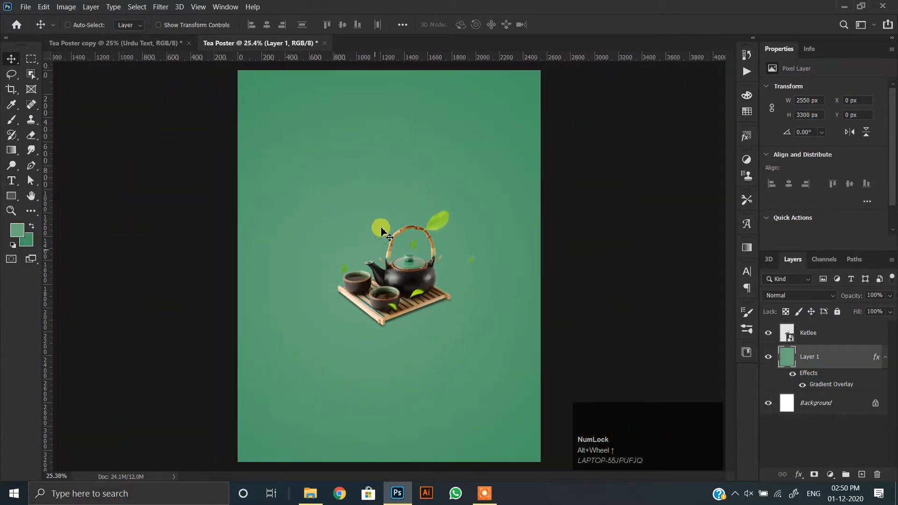
pyautogui.click(310, 494)
pyautogui.moveTo(226, 158); pyautogui.dragTo(387, 249)
pyautogui.moveTo(274, 467); pyautogui.dragTo(416, 244)
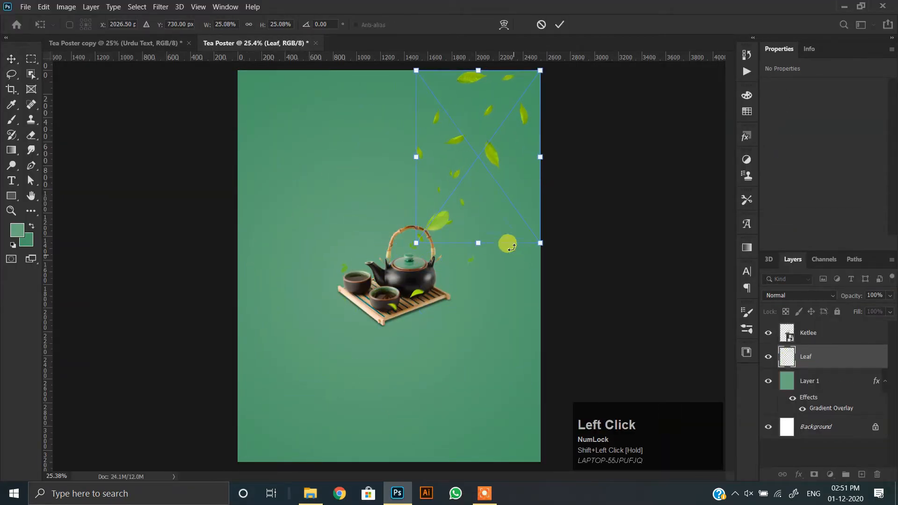
pyautogui.doubleClick(518, 208)
pyautogui.moveTo(492, 156); pyautogui.dragTo(498, 157)
# Set the end stop of Layer 1's gradient overlay to green 53976f sampled from the image
pyautogui.scroll(5, 410, 267)
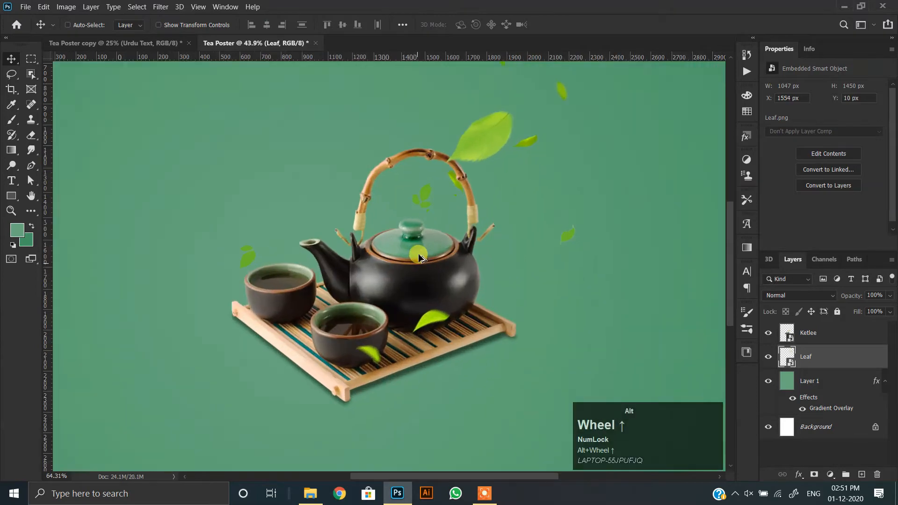
pyautogui.click(828, 411)
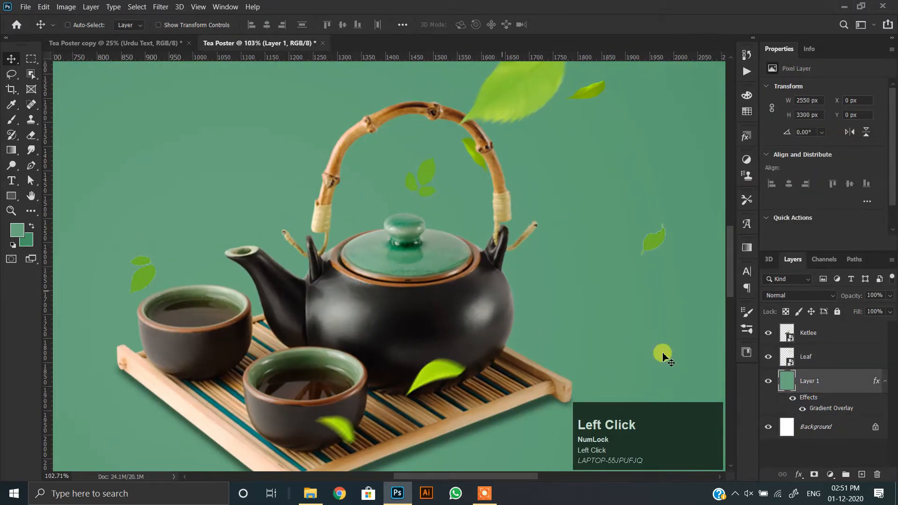
pyautogui.moveTo(660, 181); pyautogui.dragTo(886, 196)
pyautogui.click(882, 272)
pyautogui.moveTo(639, 50); pyautogui.dragTo(730, 130)
pyautogui.click(887, 342)
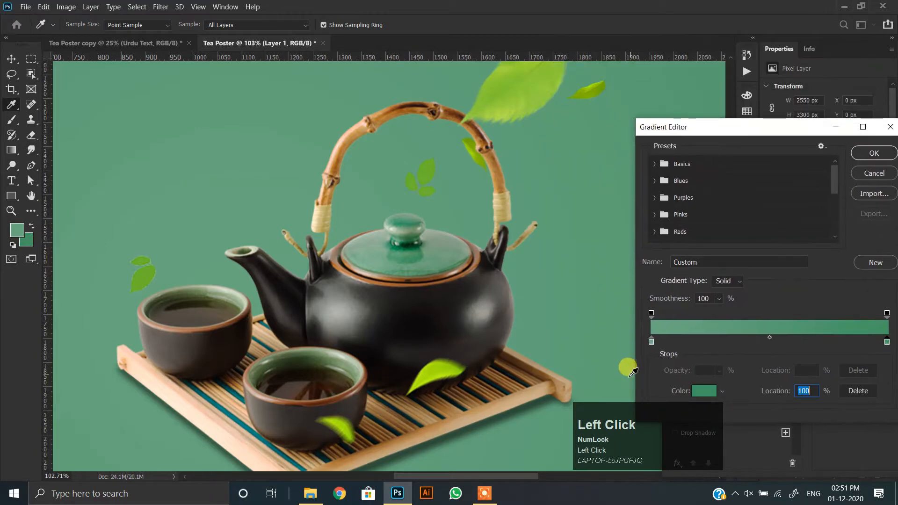
pyautogui.click(704, 391)
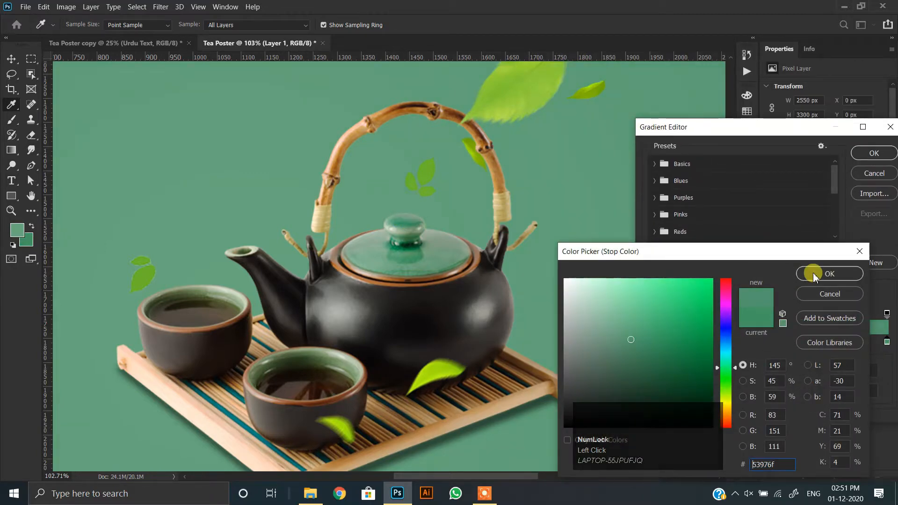
pyautogui.click(814, 275)
# Set the gradient's start stop to green 619c72 sampled from the teapot lid
pyautogui.click(703, 391)
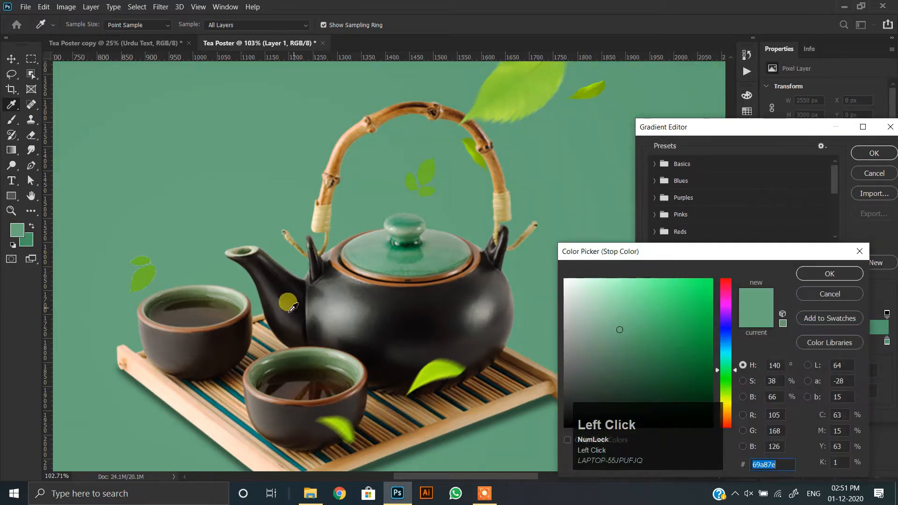
pyautogui.click(400, 269)
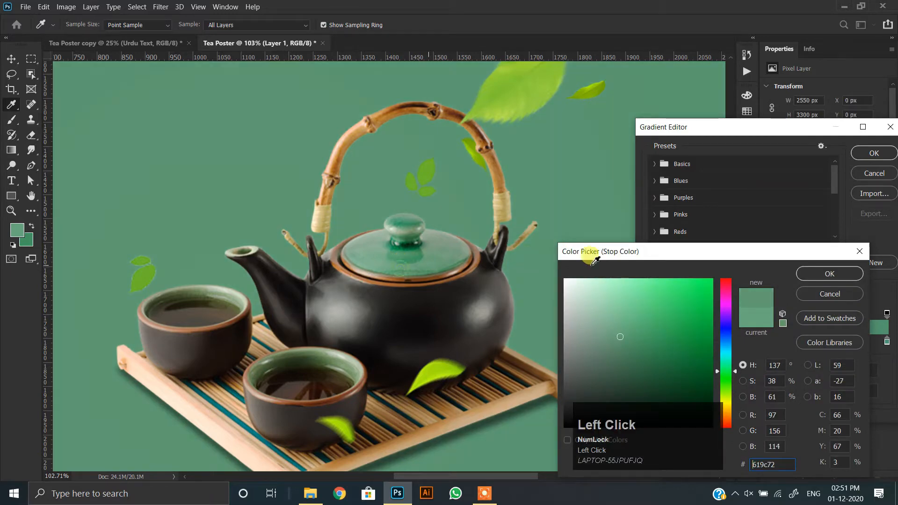
pyautogui.click(800, 273)
# Resample the gradient's end stop colour from the teapot lid, and accept the gradient and layer style
pyautogui.click(886, 342)
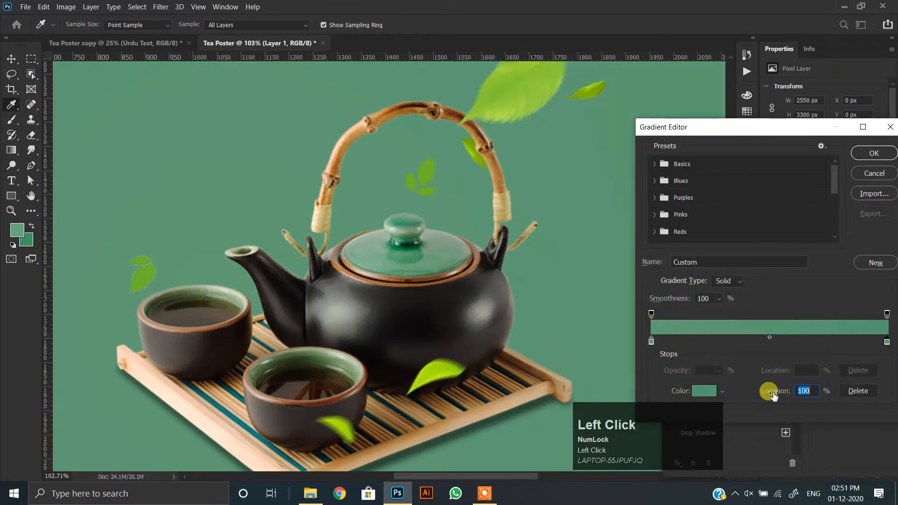
pyautogui.click(700, 398)
pyautogui.click(450, 259)
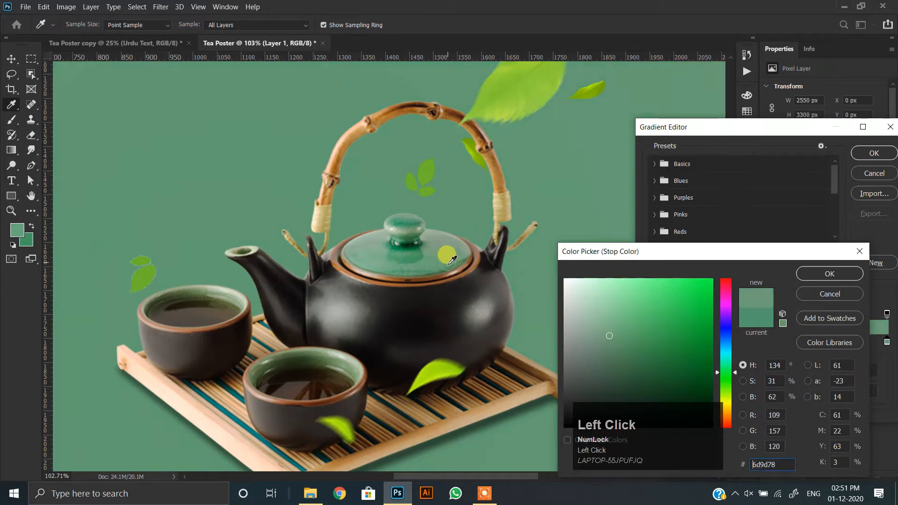
pyautogui.click(829, 273)
pyautogui.click(866, 154)
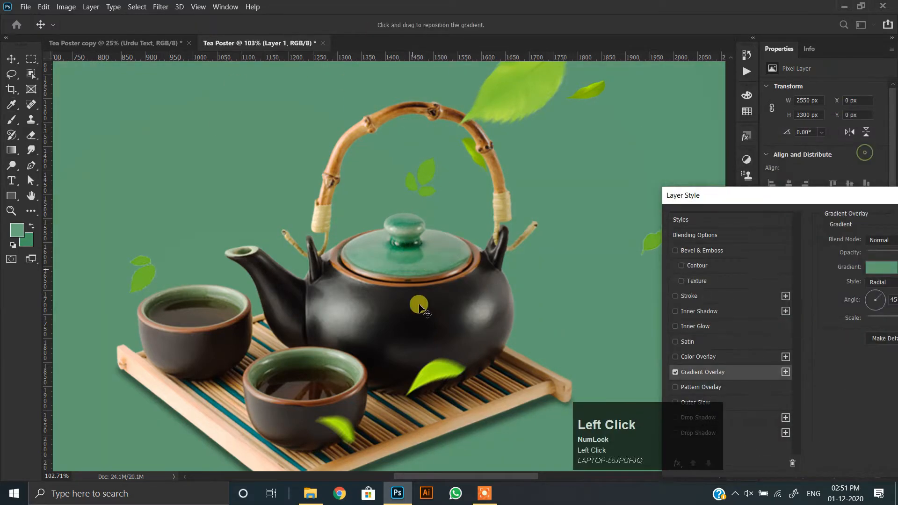
pyautogui.moveTo(709, 206); pyautogui.dragTo(480, 206)
pyautogui.click(850, 221)
# Reopen Layer 1's gradient overlay and set its start stop to a lighter green
pyautogui.scroll(-6, 432, 303)
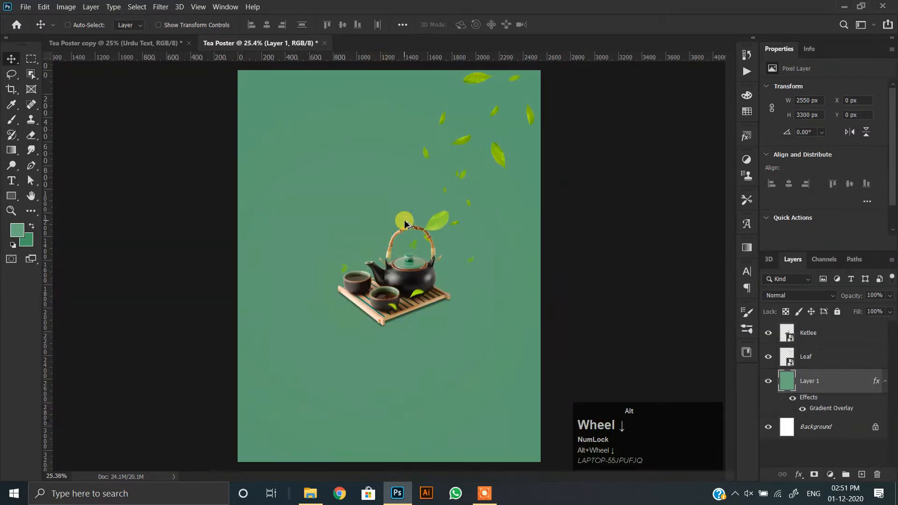
pyautogui.scroll(-1, 433, 303)
pyautogui.click(802, 409)
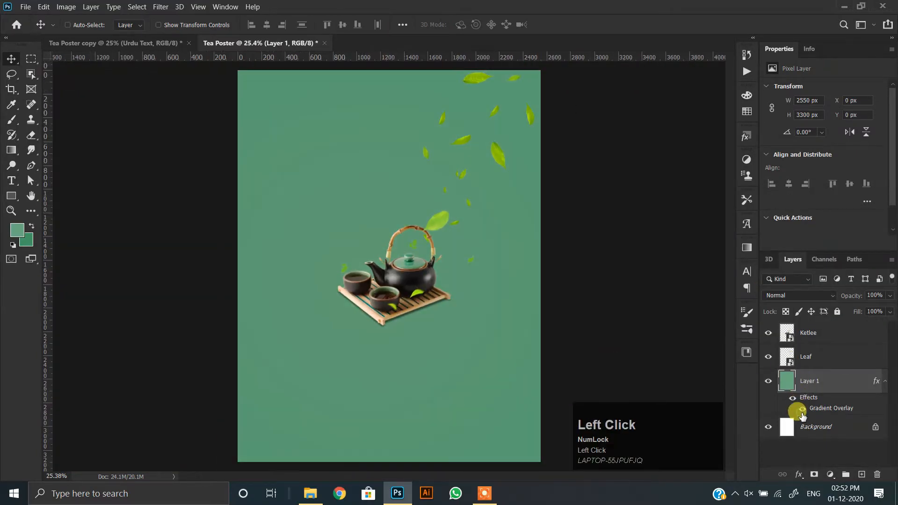
pyautogui.doubleClick(790, 407)
pyautogui.click(720, 278)
pyautogui.click(640, 342)
pyautogui.click(680, 391)
pyautogui.click(420, 262)
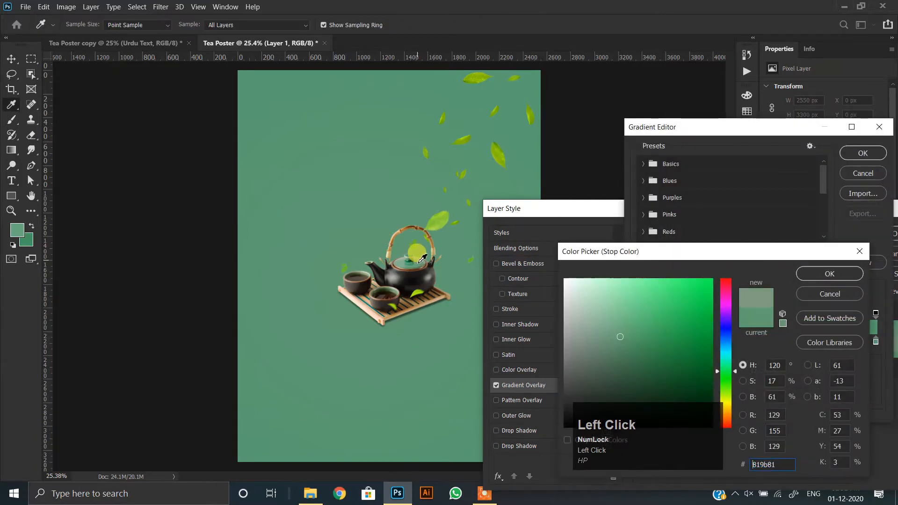
pyautogui.click(602, 318)
pyautogui.click(829, 274)
# Set the gradient's end stop to a darker green, and accept the gradient and layer style
pyautogui.click(876, 341)
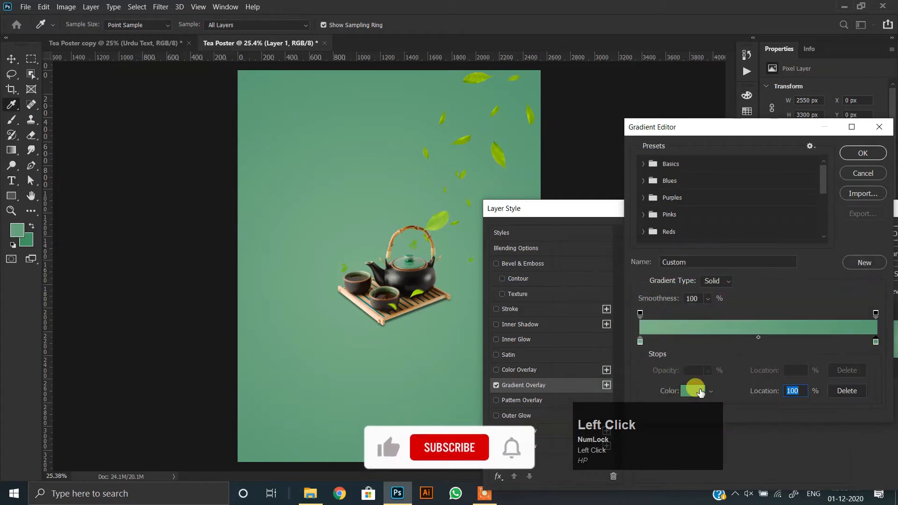
pyautogui.click(697, 391)
pyautogui.moveTo(626, 337); pyautogui.dragTo(639, 350)
pyautogui.click(857, 274)
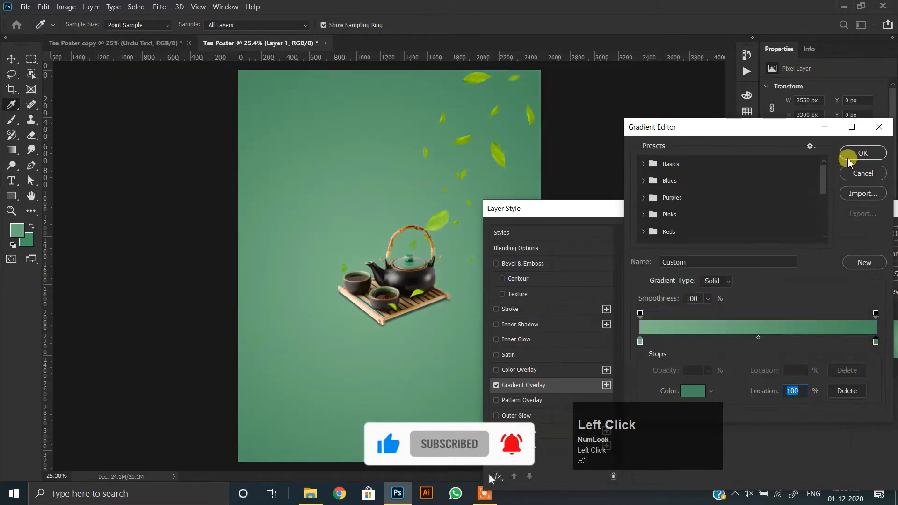
pyautogui.click(854, 152)
pyautogui.moveTo(728, 204); pyautogui.dragTo(652, 204)
pyautogui.click(828, 231)
# Place the Texture image above Layer 1 and scale it to about 2550 by 3822 px so it covers the poster
pyautogui.scroll(1, 465, 237)
pyautogui.scroll(15, 387, 266)
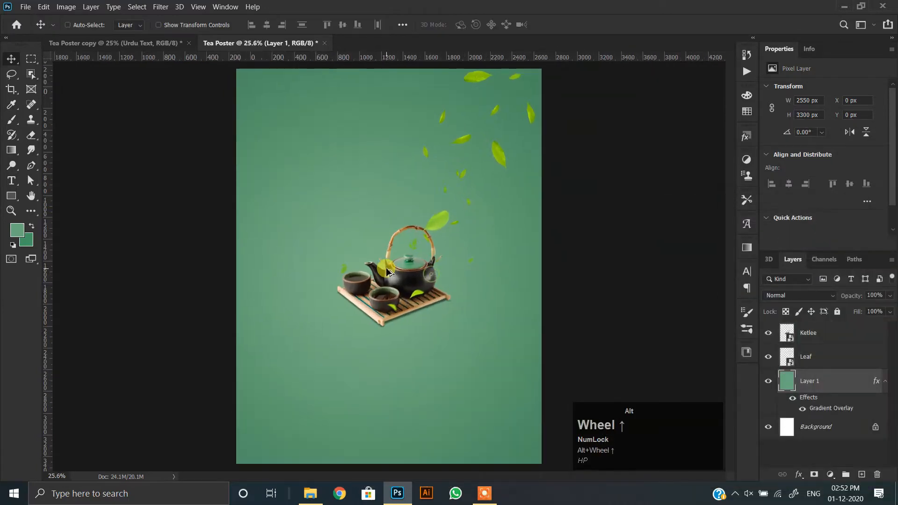
pyautogui.scroll(-16, 333, 272)
pyautogui.scroll(1, 364, 263)
pyautogui.scroll(1, 388, 259)
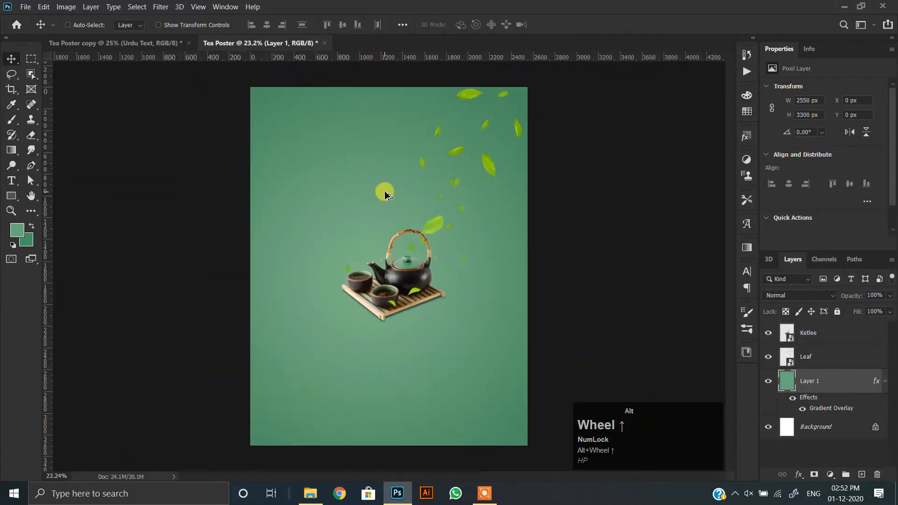
pyautogui.click(322, 490)
pyautogui.moveTo(337, 140); pyautogui.dragTo(449, 286)
pyautogui.moveTo(508, 267); pyautogui.dragTo(527, 266)
pyautogui.doubleClick(513, 278)
# Blend the Texture layer with Color Burn at 50% opacity
pyautogui.click(777, 294)
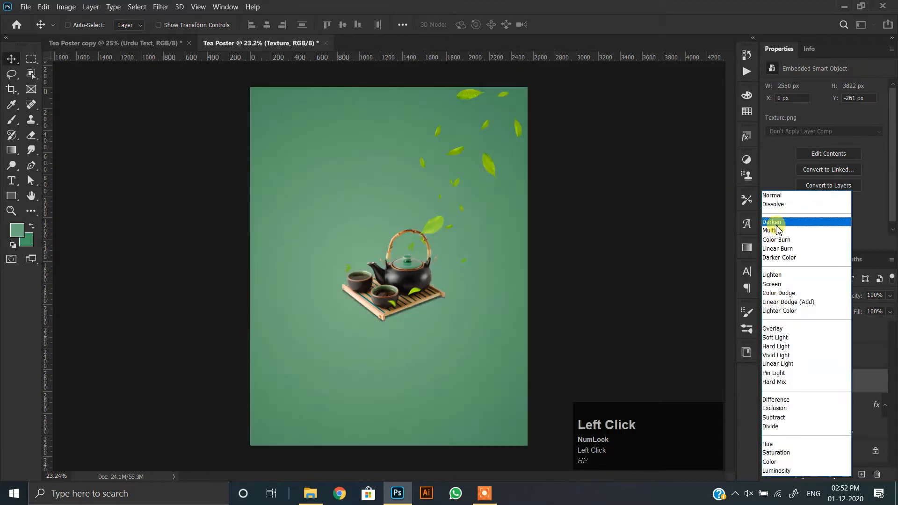
pyautogui.click(776, 240)
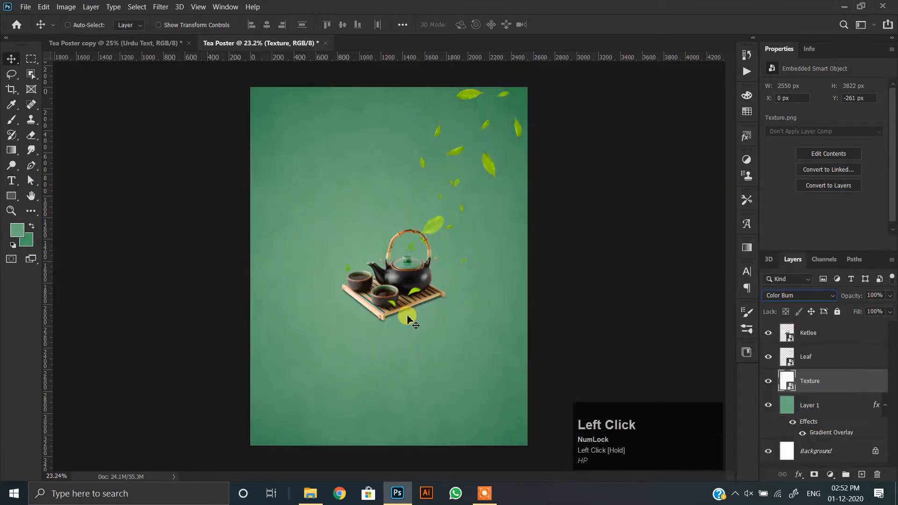
pyautogui.keyDown('alt'); pyautogui.scroll(3, 346, 182); pyautogui.keyUp('alt')
pyautogui.press('5')
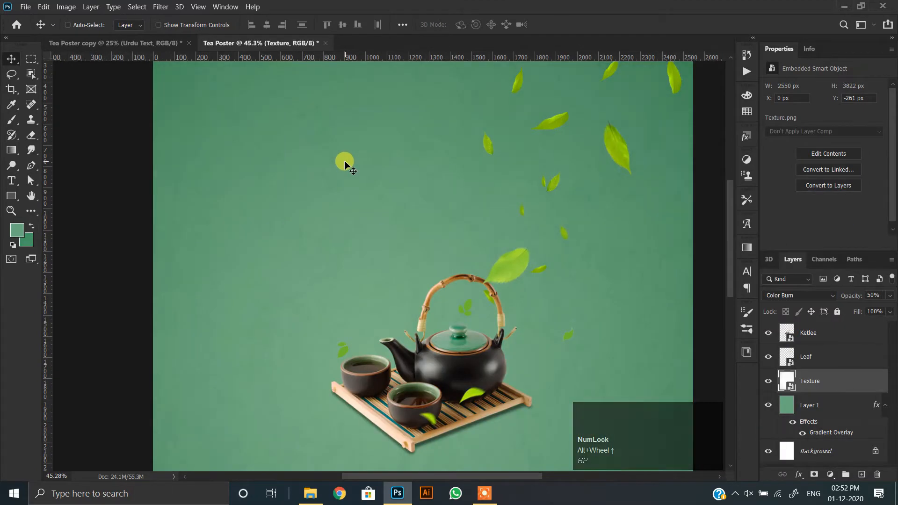
# Set the Texture layer's blend mode to Linear Burn at 30% opacity
pyautogui.keyDown('alt'); pyautogui.scroll(-5, 346, 164); pyautogui.keyUp('alt')
pyautogui.keyDown('alt'); pyautogui.scroll(1, 347, 186); pyautogui.keyUp('alt')
pyautogui.click(782, 295)
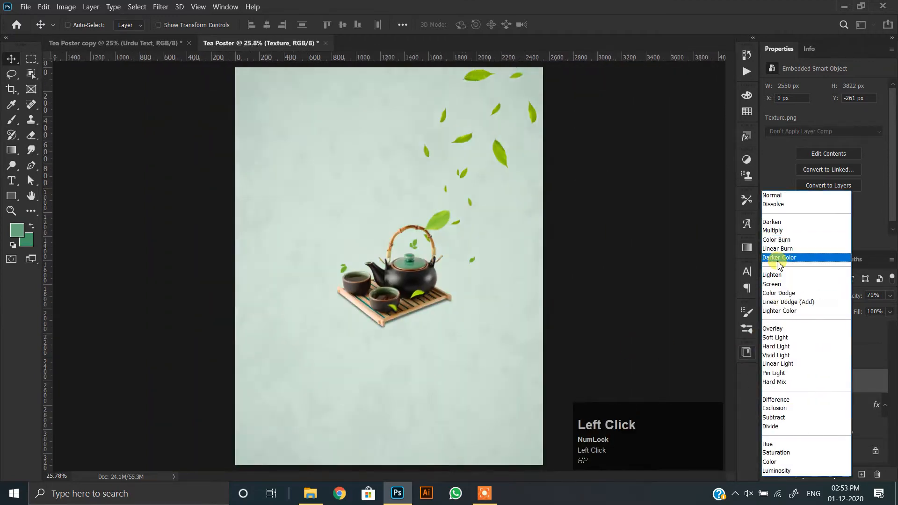
pyautogui.click(782, 244)
pyautogui.keyDown('alt'); pyautogui.scroll(3, 436, 268); pyautogui.keyUp('alt')
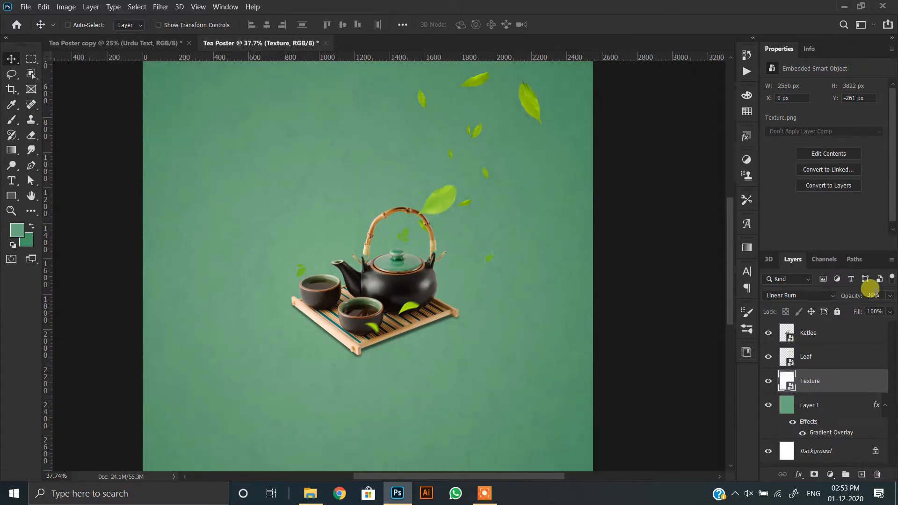
pyautogui.click(736, 306)
pyautogui.keyDown('alt'); pyautogui.scroll(-3, 438, 318); pyautogui.keyUp('alt')
pyautogui.keyDown('alt'); pyautogui.scroll(2, 414, 297); pyautogui.keyUp('alt')
pyautogui.click(403, 306)
pyautogui.keyDown('alt'); pyautogui.scroll(-1, 403, 307); pyautogui.keyUp('alt')
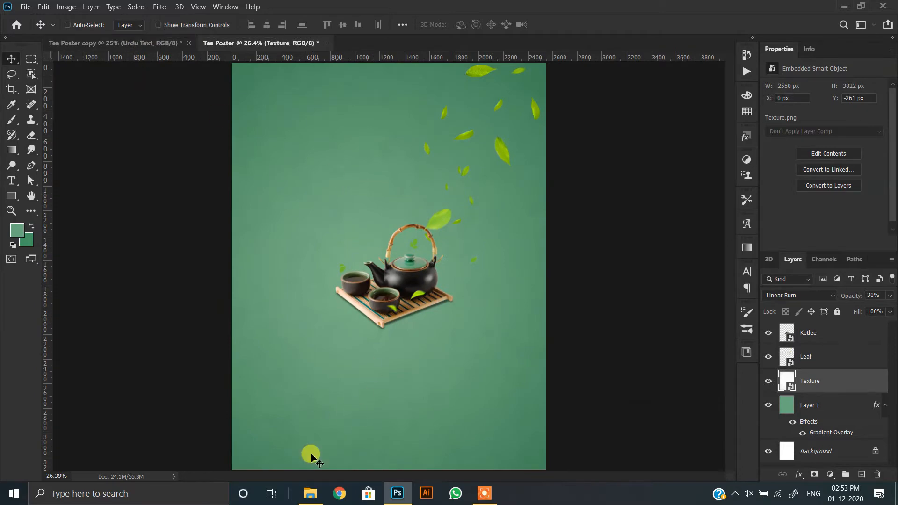
# Place the Product image, scale it down to about 473 by 383 px, and move it to the poster's lower-right corner
pyautogui.click(311, 493)
pyautogui.moveTo(285, 140); pyautogui.dragTo(398, 359)
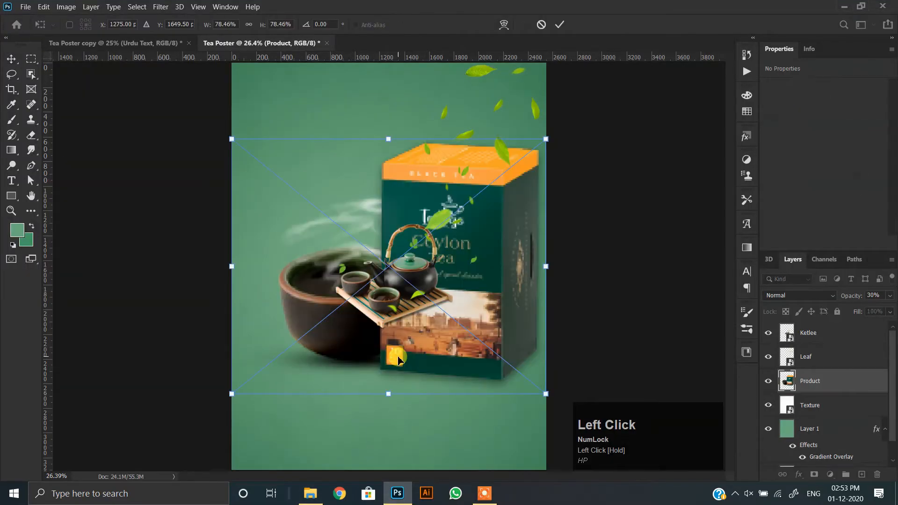
pyautogui.moveTo(232, 266); pyautogui.dragTo(434, 296)
pyautogui.keyDown('alt'); pyautogui.scroll(-2, 488, 360); pyautogui.keyUp('alt')
pyautogui.moveTo(478, 260); pyautogui.dragTo(490, 409)
pyautogui.click(422, 381)
# Nudge the Product image upward and enlarge it to about 541 by 438 px
pyautogui.keyDown('alt'); pyautogui.scroll(2, 478, 391); pyautogui.keyUp('alt')
pyautogui.keyDown('alt'); pyautogui.scroll(-2, 479, 392); pyautogui.keyUp('alt')
pyautogui.hotkey('shift', 'Up')
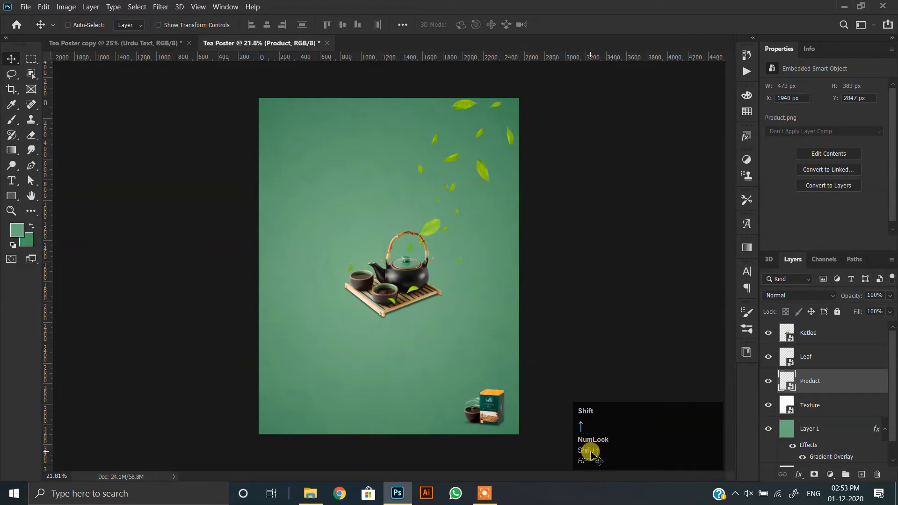
pyautogui.hotkey('ctrl', 't')
pyautogui.moveTo(460, 387); pyautogui.dragTo(452, 381)
pyautogui.click(478, 325)
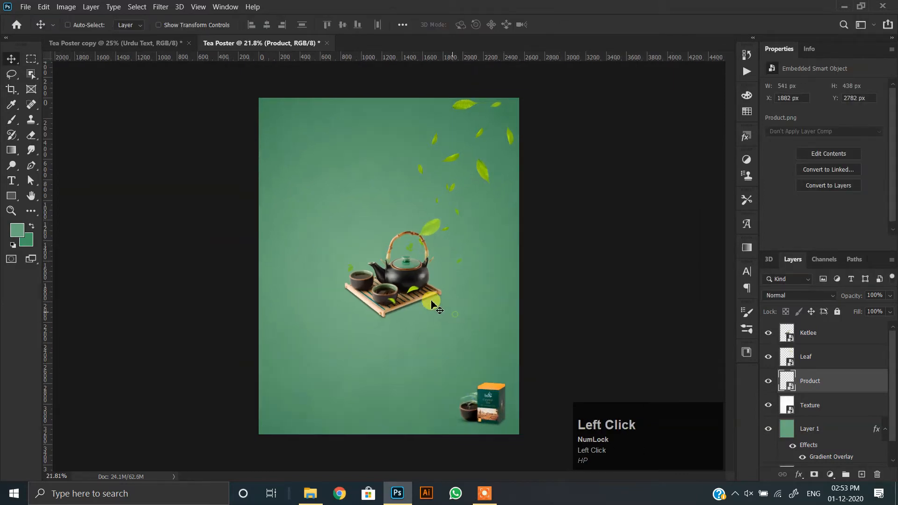
# Bring the tea logo from the Tea Poster copy document into Tea Poster and position it in the upper-left corner
pyautogui.scroll(2, 451, 314)
pyautogui.scroll(-1, 361, 231)
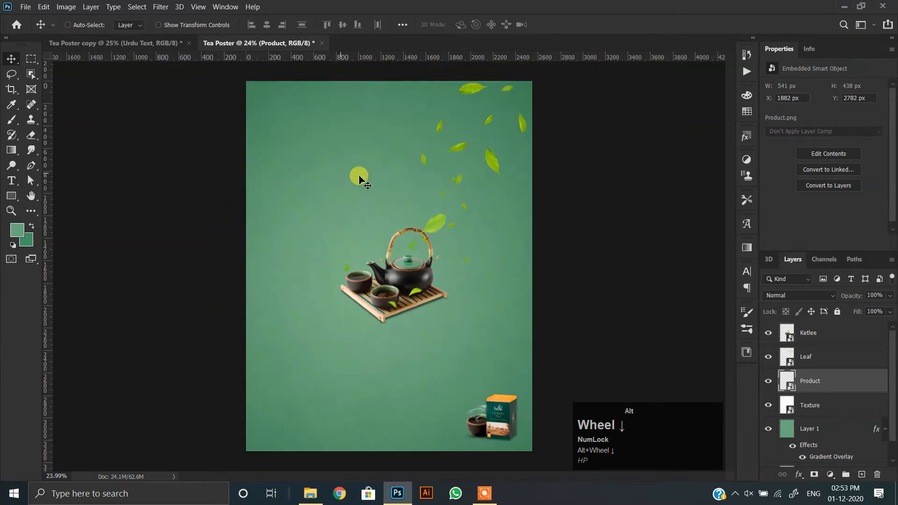
pyautogui.click(165, 44)
pyautogui.keyDown('ctrl'); pyautogui.click(383, 259); pyautogui.keyUp('ctrl')
pyautogui.moveTo(383, 259); pyautogui.dragTo(280, 244)
pyautogui.scroll(6, 281, 112)
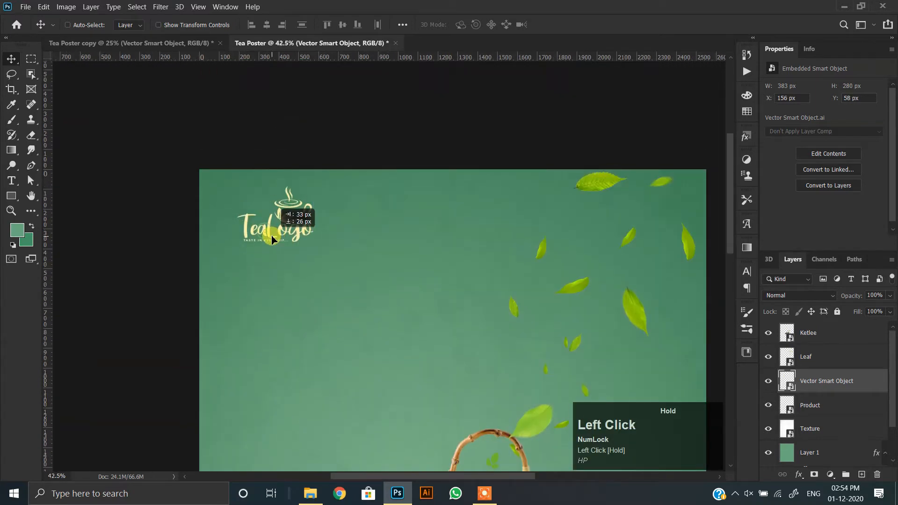
# Draw a rectangle about 492 by 620 px over the logo and fill it with a yellow-to-orange linear gradient
pyautogui.rightClick(11, 195)
pyautogui.click(63, 201)
pyautogui.moveTo(228, 159); pyautogui.dragTo(325, 282)
pyautogui.click(134, 27)
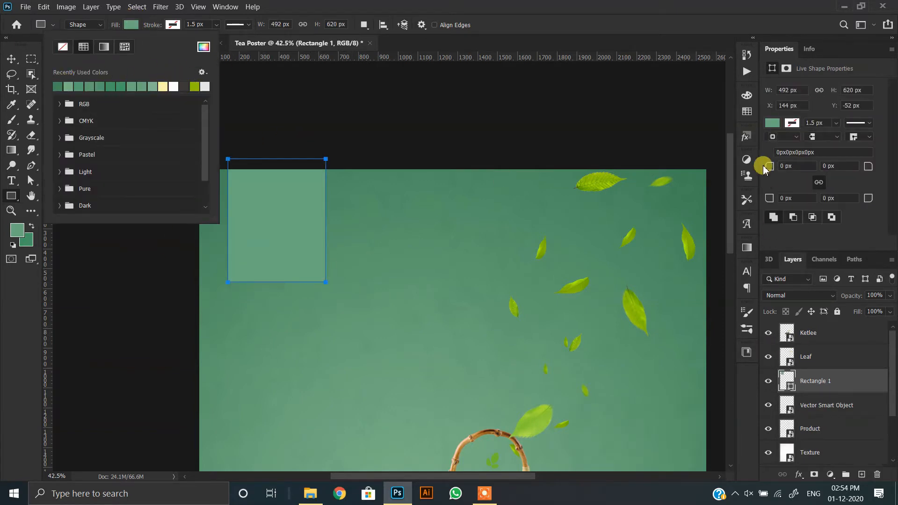
pyautogui.click(104, 46)
pyautogui.click(57, 85)
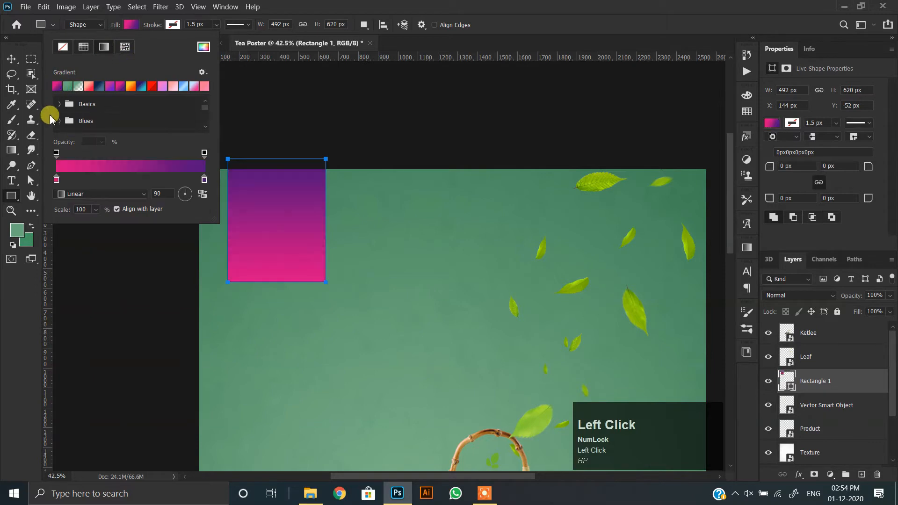
pyautogui.click(131, 85)
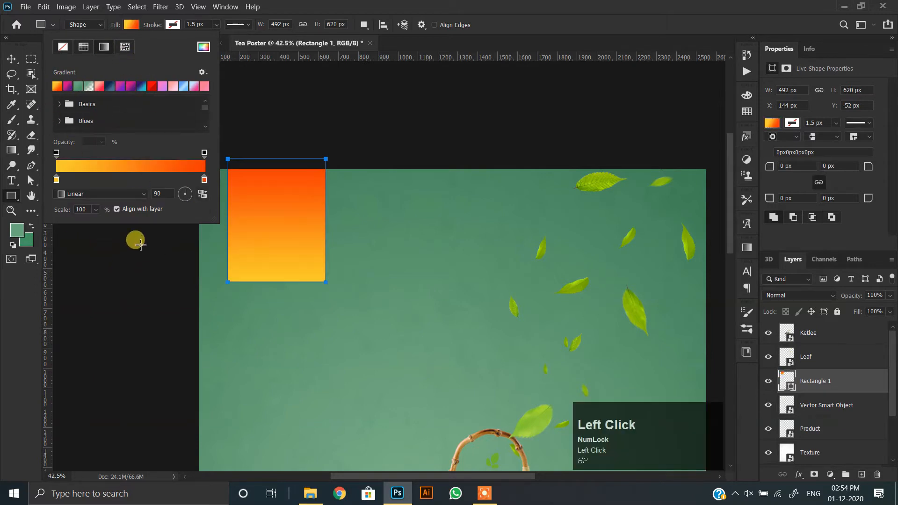
# Move the gradient rectangle slightly to the right, to X 177 px
pyautogui.click(12, 58)
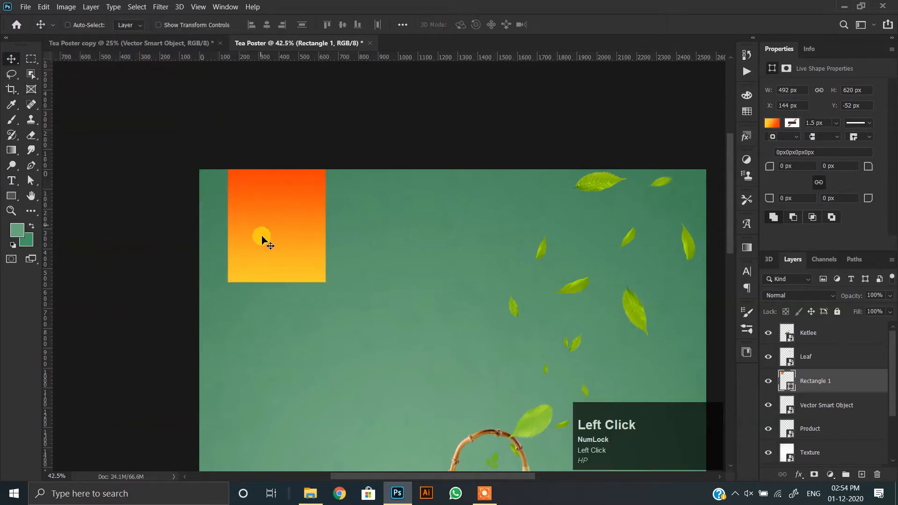
pyautogui.scroll(4, 278, 238)
pyautogui.moveTo(271, 246); pyautogui.dragTo(281, 246)
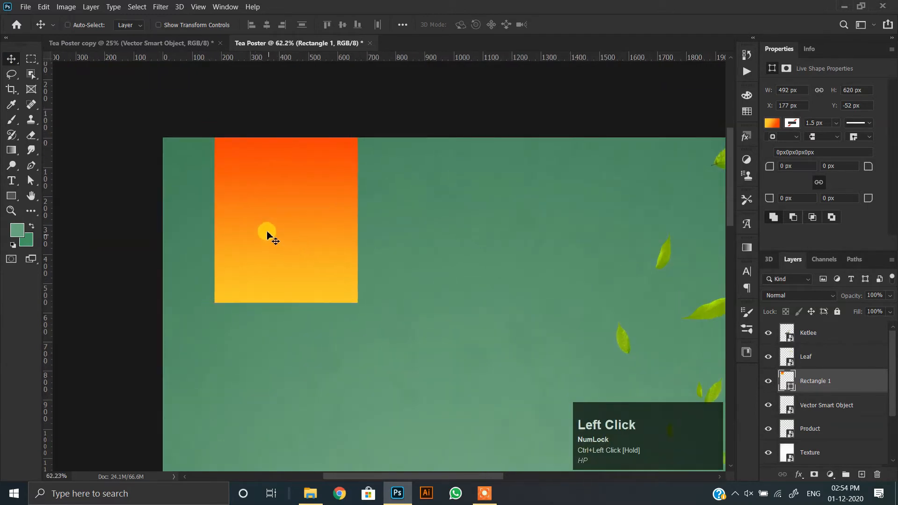
# Change the yellow stop of the rectangle's gradient fill to a dark red of about #9c0000
pyautogui.scroll(1, 275, 245)
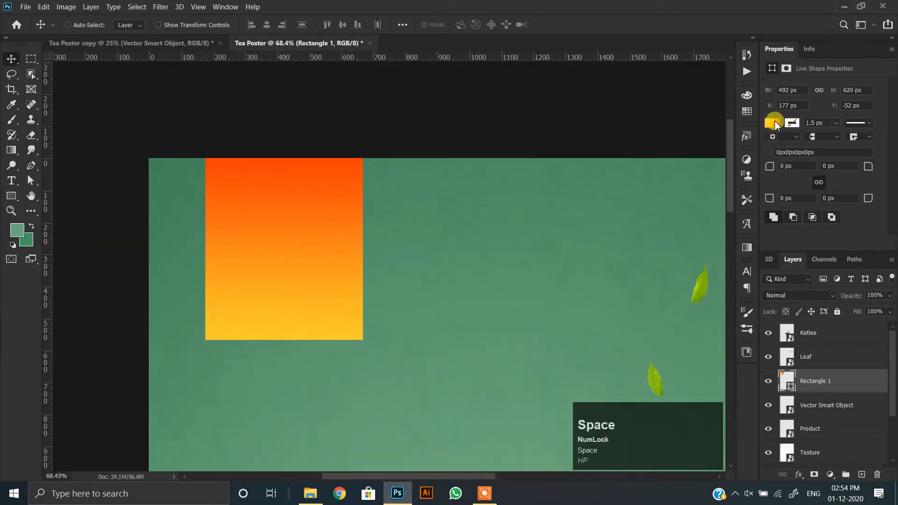
pyautogui.click(772, 123)
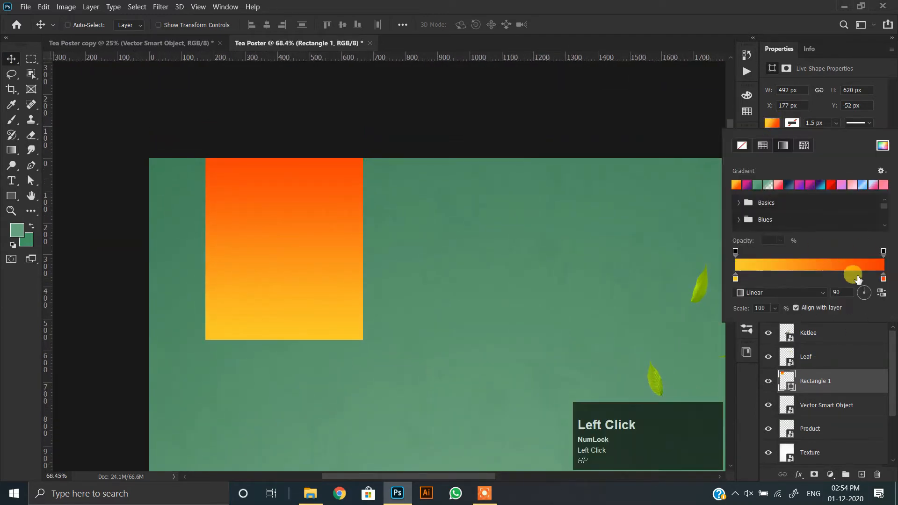
pyautogui.doubleClick(884, 280)
pyautogui.click(822, 288)
pyautogui.doubleClick(736, 279)
pyautogui.moveTo(709, 290); pyautogui.dragTo(705, 332)
pyautogui.click(725, 280)
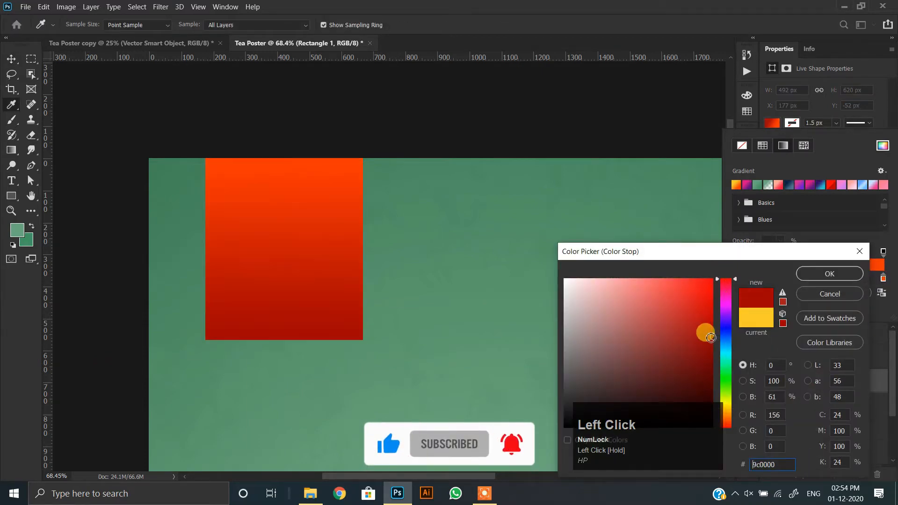
# Reverse the rectangle's red-orange gradient and set its angle to 45°
pyautogui.click(797, 298)
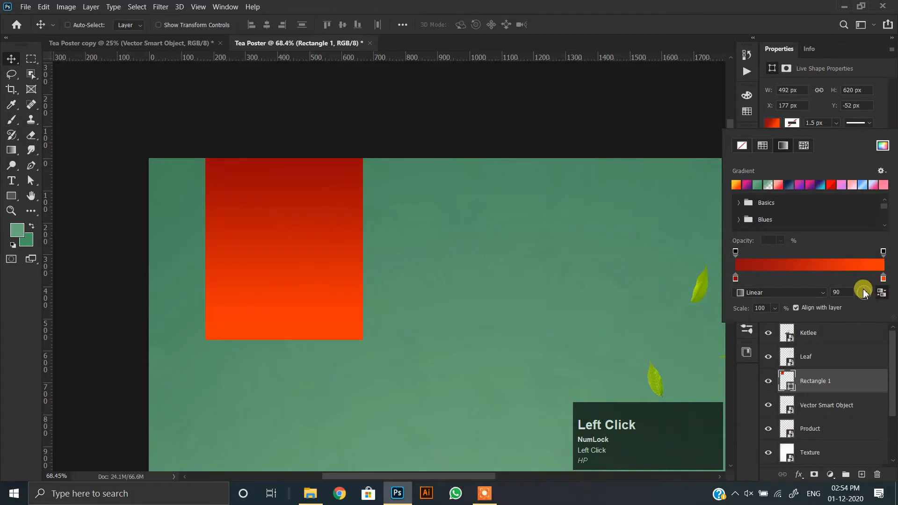
pyautogui.moveTo(845, 292); pyautogui.dragTo(814, 293)
pyautogui.write('45')
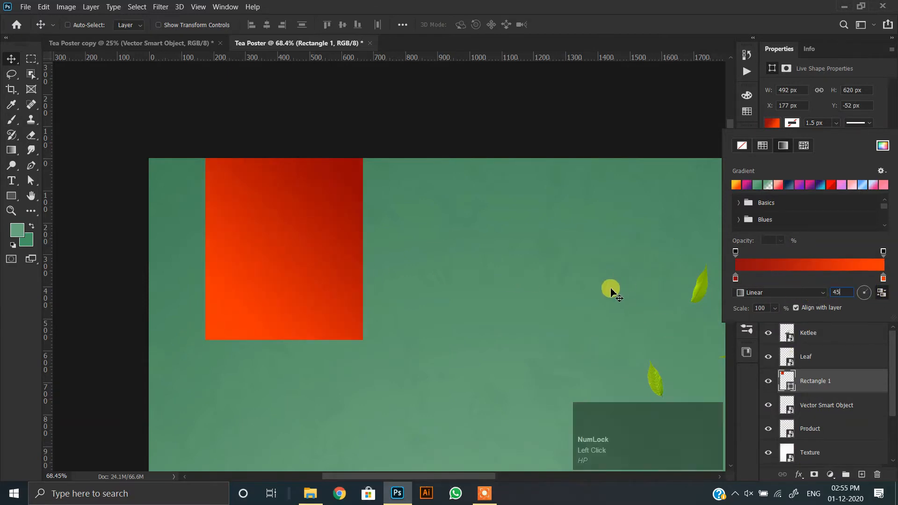
pyautogui.click(706, 82)
# Warp the rectangle's lower edge into a gentle wave, raising its right corner and lowering its left corner
pyautogui.hotkey('ctrl', 't')
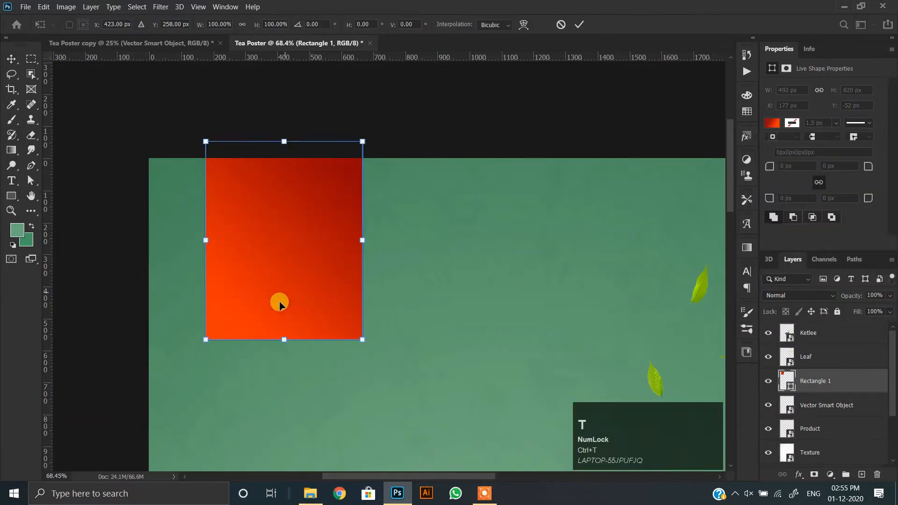
pyautogui.click(524, 24)
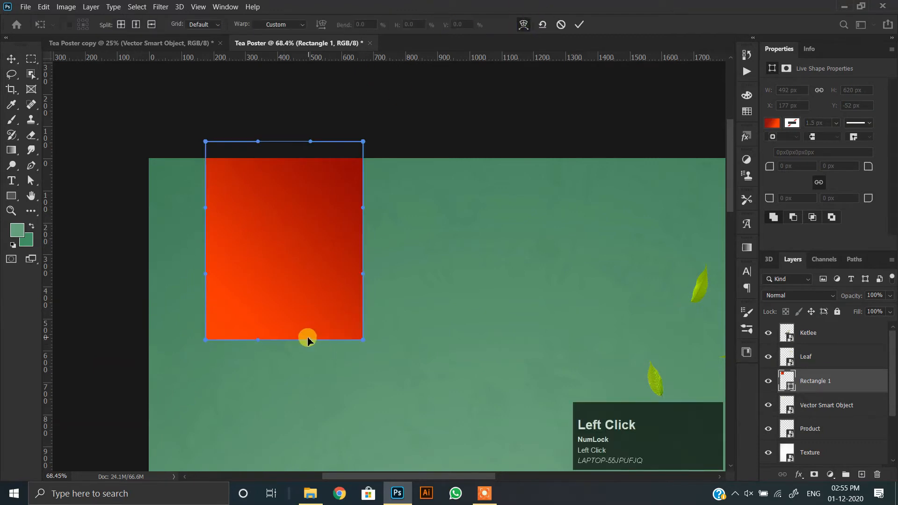
pyautogui.moveTo(308, 340); pyautogui.dragTo(309, 309)
pyautogui.moveTo(363, 338); pyautogui.dragTo(361, 331)
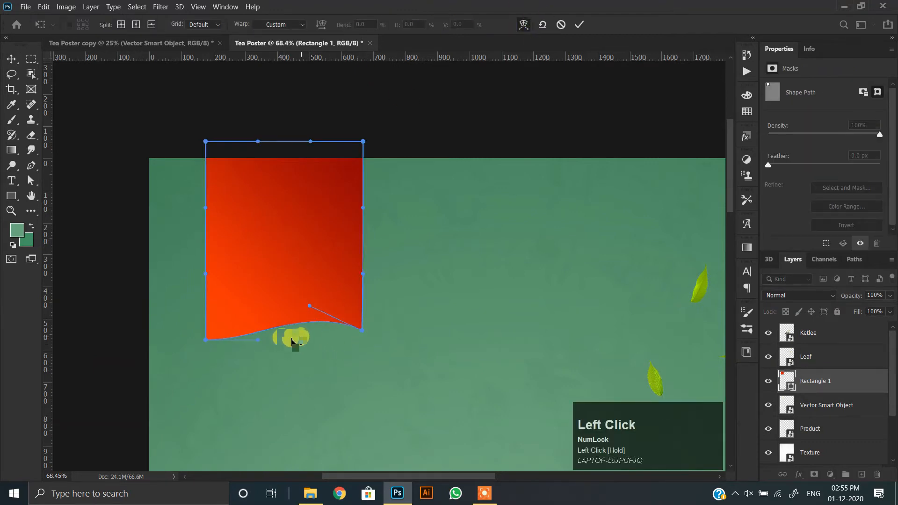
pyautogui.moveTo(209, 345)
pyautogui.mouseDown()
pyautogui.moveTo(205, 363)
pyautogui.moveTo(206, 351)
pyautogui.mouseUp()
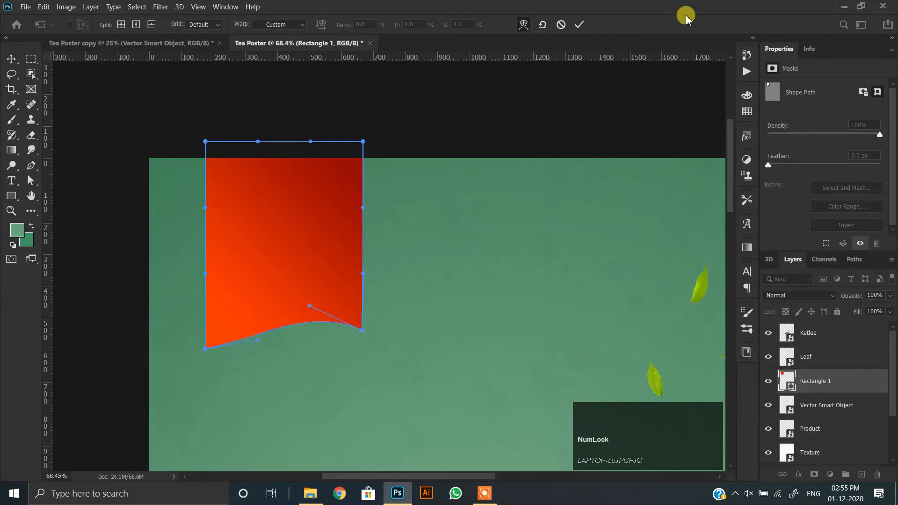
pyautogui.click(576, 25)
# Set the scale of the Rectangle 1 gradient fill to 125%
pyautogui.scroll(-2, 274, 260)
pyautogui.scroll(1, 275, 262)
pyautogui.scroll(-2, 274, 262)
pyautogui.scroll(1, 273, 255)
pyautogui.scroll(3, 270, 236)
pyautogui.doubleClick(782, 381)
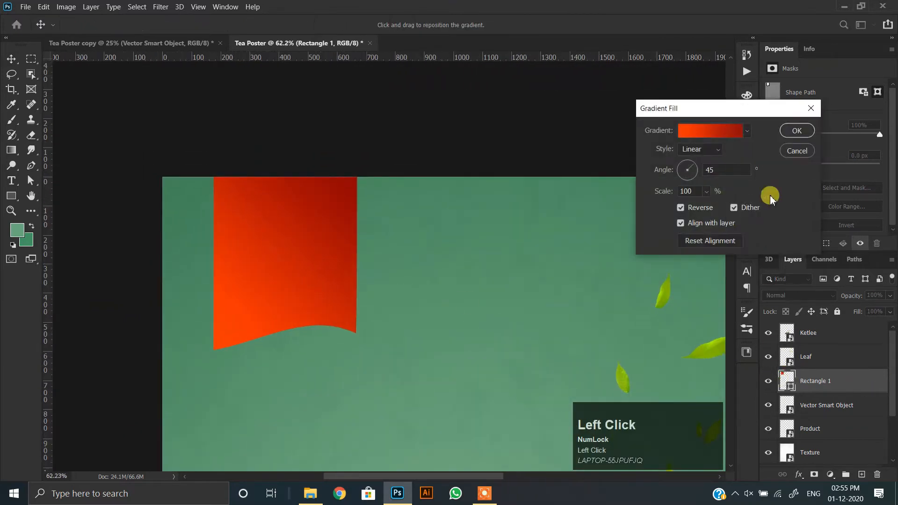
pyautogui.write('125')
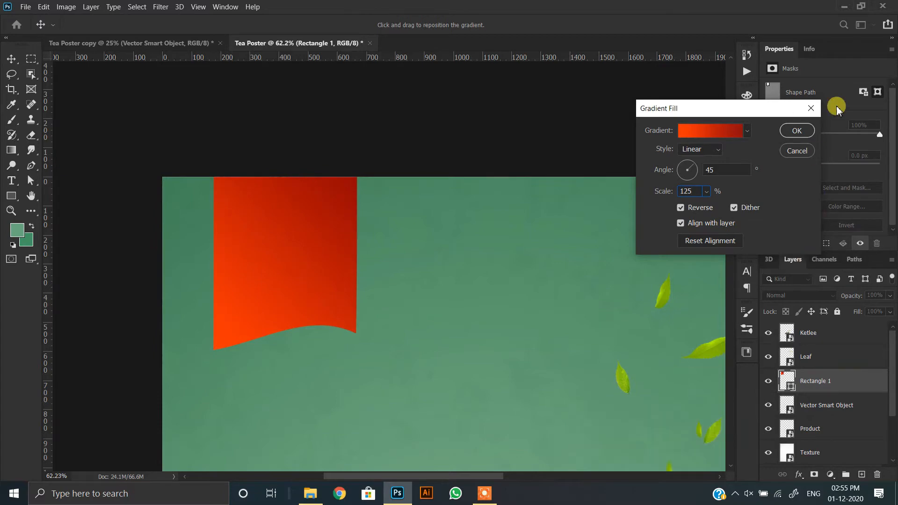
pyautogui.click(796, 131)
pyautogui.scroll(-3, 411, 253)
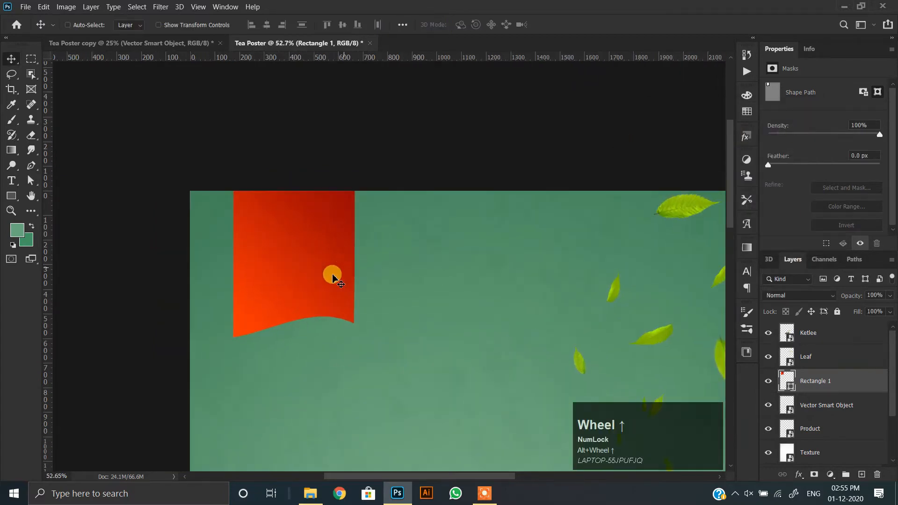
# Duplicate the Rectangle 1 layer and nudge the original shape slightly downward beneath the copy
pyautogui.rightClick(826, 388)
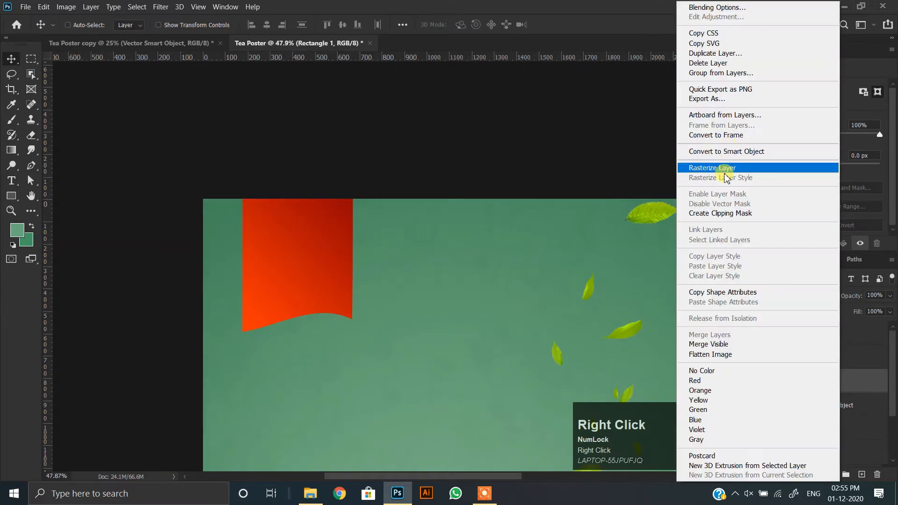
pyautogui.click(758, 53)
pyautogui.click(538, 130)
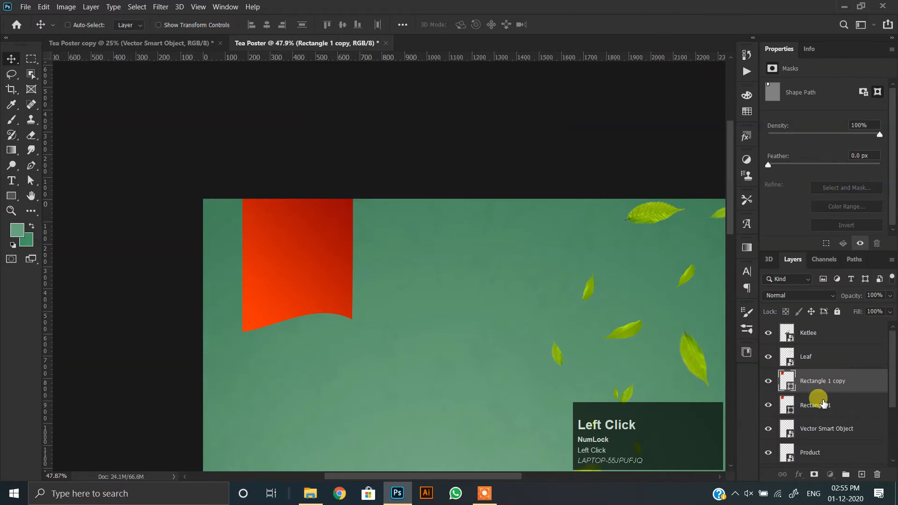
pyautogui.click(823, 403)
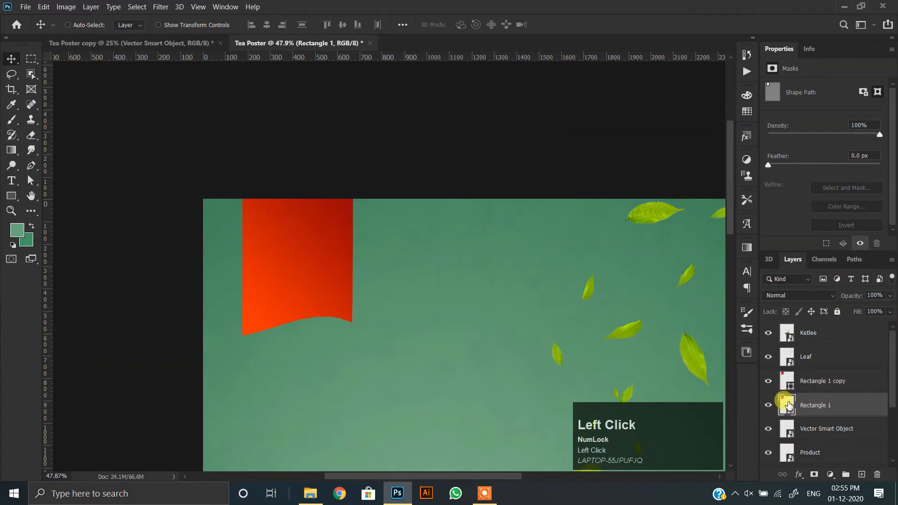
pyautogui.doubleClick(788, 404)
pyautogui.click(747, 131)
pyautogui.click(747, 131)
pyautogui.click(796, 150)
# Fill Rectangle 1 with solid pale yellow and nudge it further down to form a thin border under the ribbon
pyautogui.click(11, 195)
pyautogui.click(131, 25)
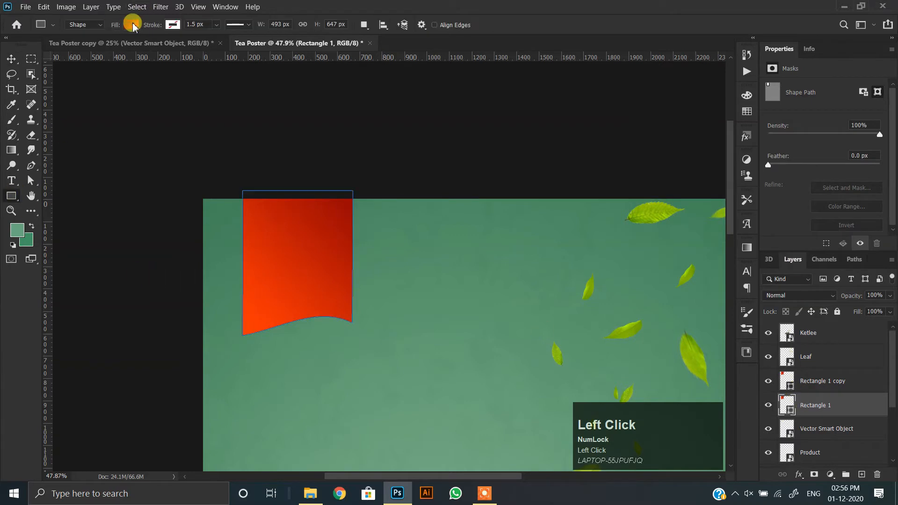
pyautogui.click(83, 46)
pyautogui.click(191, 87)
pyautogui.click(714, 5)
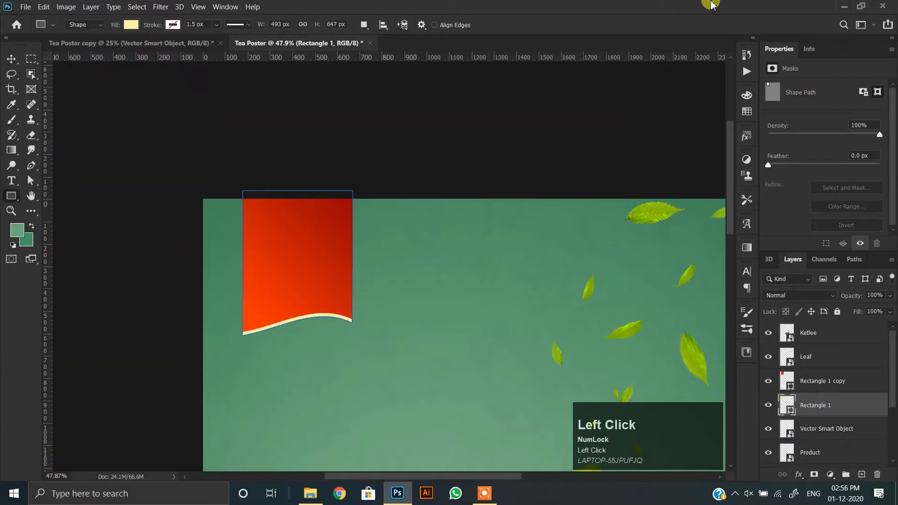
pyautogui.click(11, 58)
pyautogui.scroll(3, 320, 335)
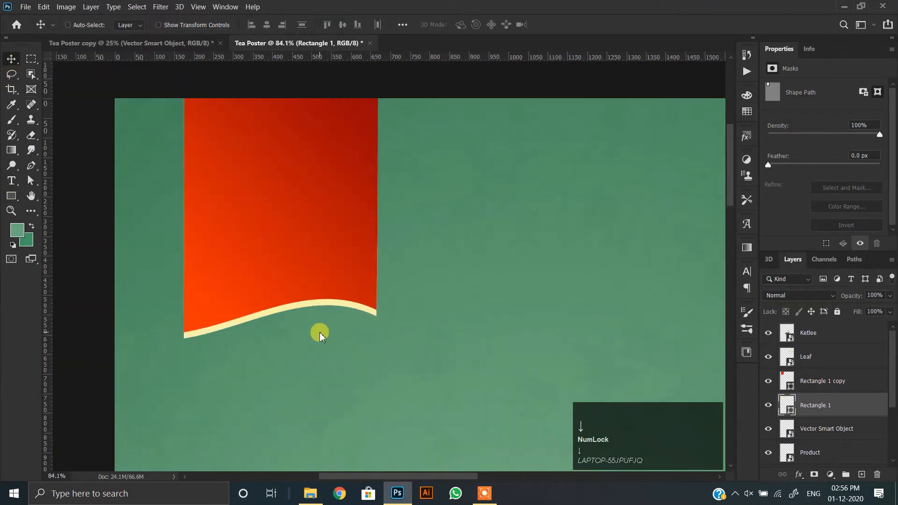
# Add a Color Burn drop shadow to Rectangle 1 with 17% opacity, 27 px distance and about 51 px size
pyautogui.click(801, 473)
pyautogui.click(823, 476)
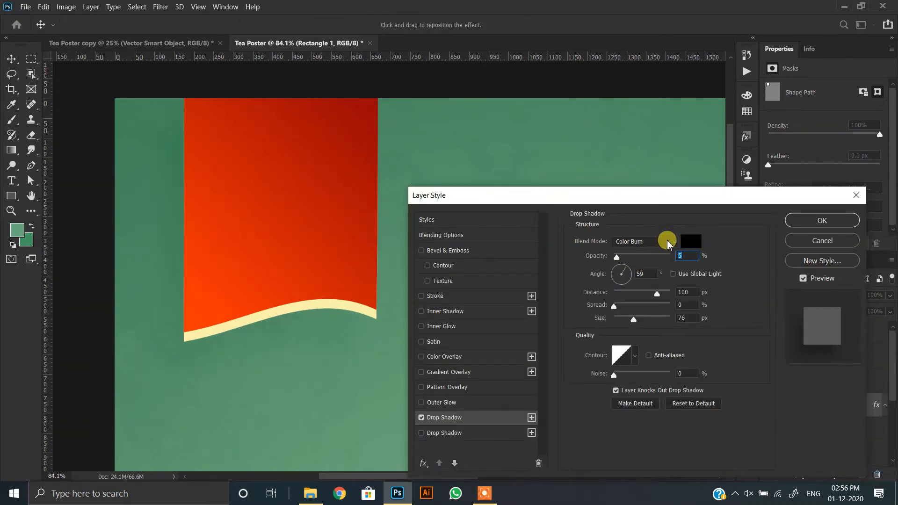
pyautogui.moveTo(629, 257)
pyautogui.mouseDown()
pyautogui.moveTo(646, 255)
pyautogui.moveTo(623, 257)
pyautogui.mouseUp()
pyautogui.moveTo(654, 301); pyautogui.dragTo(618, 323)
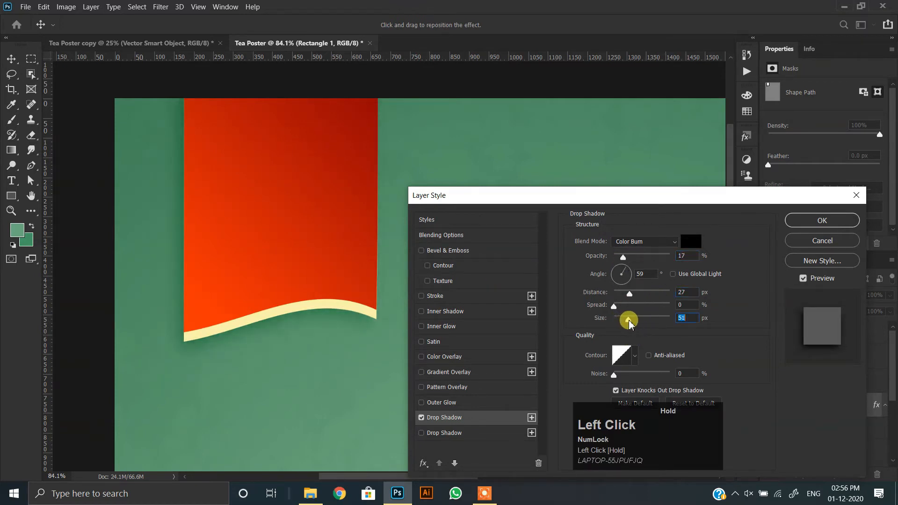
pyautogui.click(795, 221)
# Rename the Vector Smart Object layer as Logo and move it above Rectangle 1 copy in the layer stack
pyautogui.scroll(-4, 314, 234)
pyautogui.scroll(-3, 316, 229)
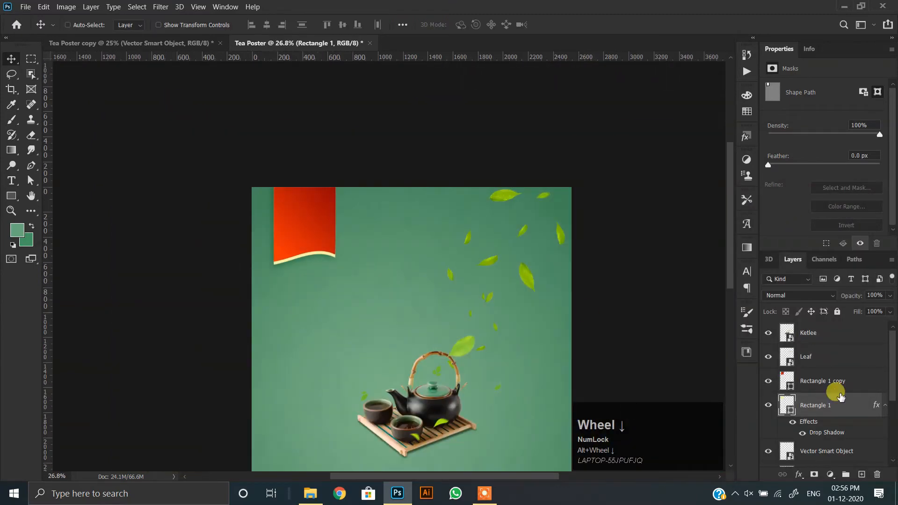
pyautogui.scroll(-1, 835, 393)
pyautogui.doubleClick(827, 427)
pyautogui.write('L')
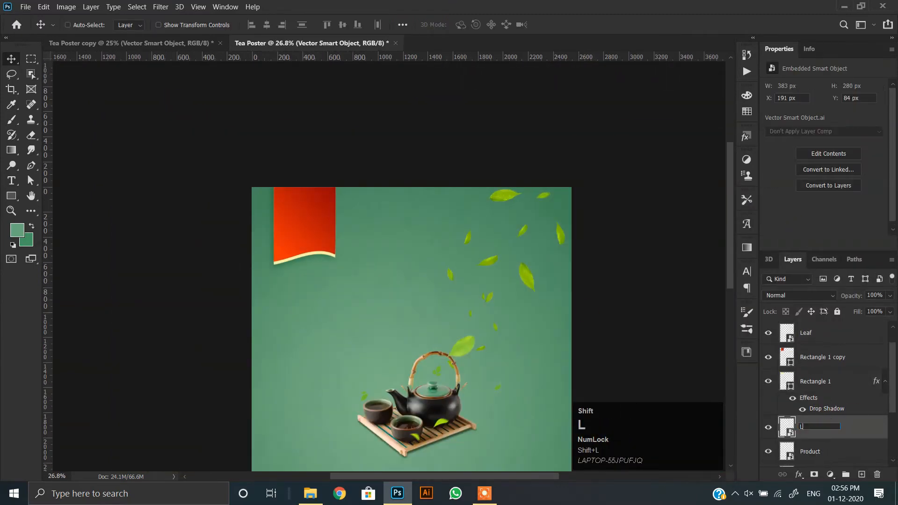
pyautogui.moveTo(865, 431); pyautogui.dragTo(856, 355)
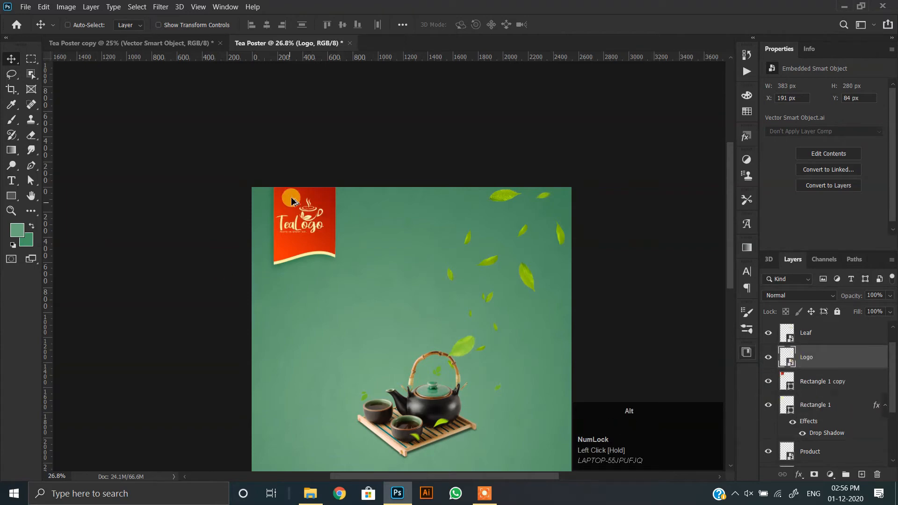
# Center the logo on the red ribbon, at about X 235 px and Y 120 px
pyautogui.scroll(3, 300, 210)
pyautogui.keyDown('ctrl'); pyautogui.click(335, 242); pyautogui.keyUp('ctrl')
pyautogui.moveTo(335, 242); pyautogui.dragTo(358, 256)
pyautogui.scroll(3, 347, 234)
pyautogui.scroll(-2, 347, 235)
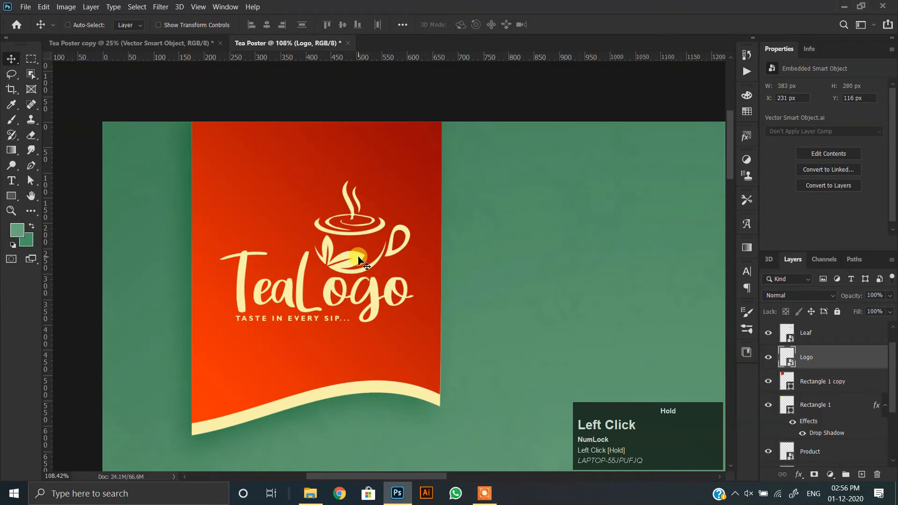
pyautogui.press('Right')
pyautogui.press('Right')
pyautogui.press('Right')
pyautogui.press('Down')
pyautogui.press('Down')
pyautogui.press('Down')
pyautogui.press('Down')
pyautogui.scroll(-5, 358, 260)
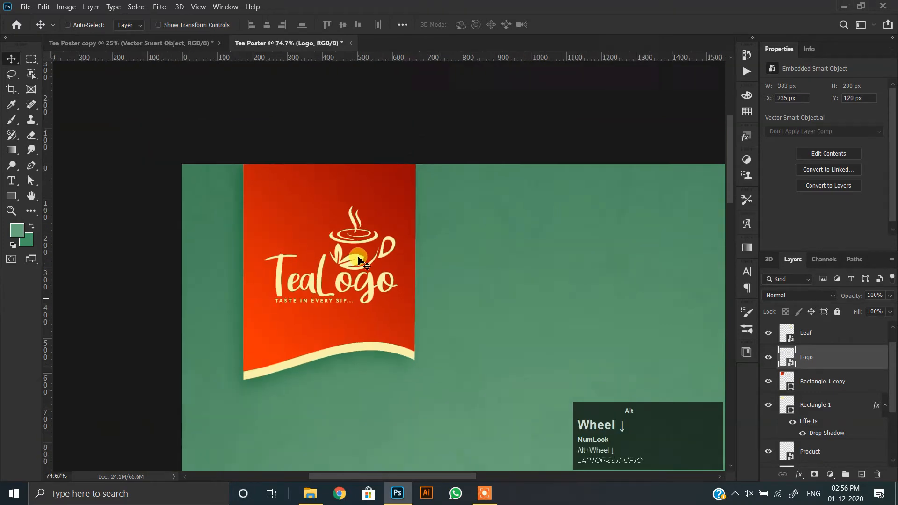
# Select both ribbon rectangles, scale them down together and reposition them at the poster's upper edge
pyautogui.scroll(5, 325, 169)
pyautogui.moveTo(286, 140); pyautogui.dragTo(320, 316)
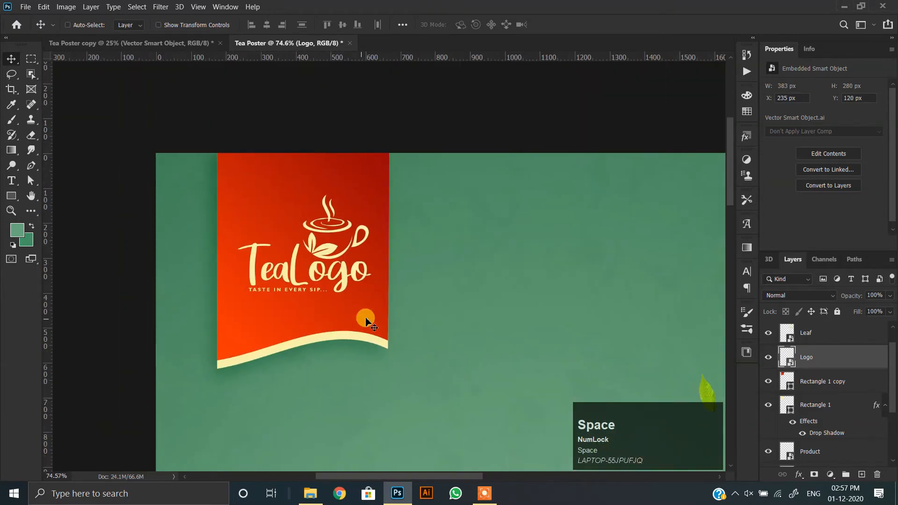
pyautogui.keyDown('ctrl'); pyautogui.click(367, 320); pyautogui.keyUp('ctrl')
pyautogui.keyDown('ctrl'); pyautogui.click(821, 405); pyautogui.keyUp('ctrl')
pyautogui.hotkey('ctrl', 't')
pyautogui.moveTo(385, 366); pyautogui.dragTo(376, 311)
pyautogui.moveTo(377, 296); pyautogui.dragTo(355, 243)
pyautogui.press('Return')
# Scale the logo down to about 329 by 241 px to fit the smaller ribbon
pyautogui.keyDown('ctrl'); pyautogui.click(344, 282); pyautogui.keyUp('ctrl')
pyautogui.scroll(-3, 344, 262)
pyautogui.hotkey('ctrl', 't')
pyautogui.doubleClick(344, 252)
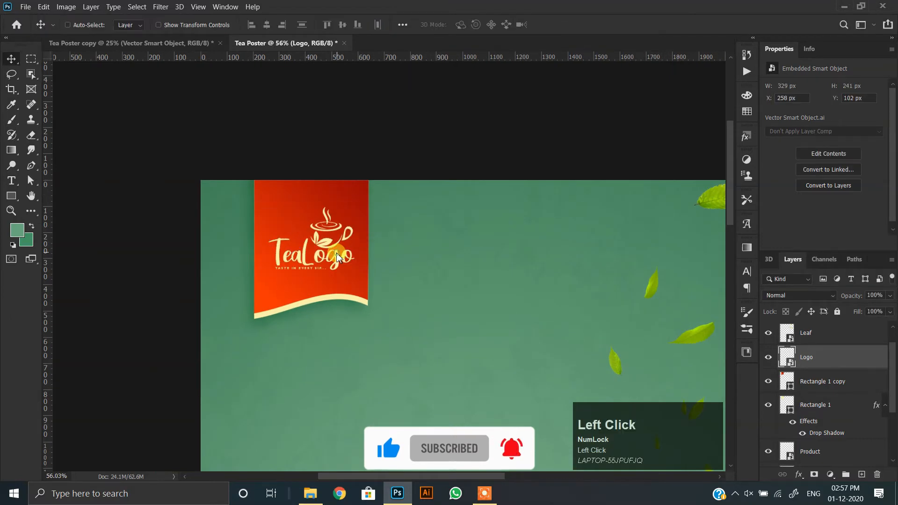
# Bring the Urdu text from the Tea Poster copy document into Tea Poster and place it above the teapot
pyautogui.scroll(-10, 337, 255)
pyautogui.scroll(1, 328, 250)
pyautogui.click(195, 47)
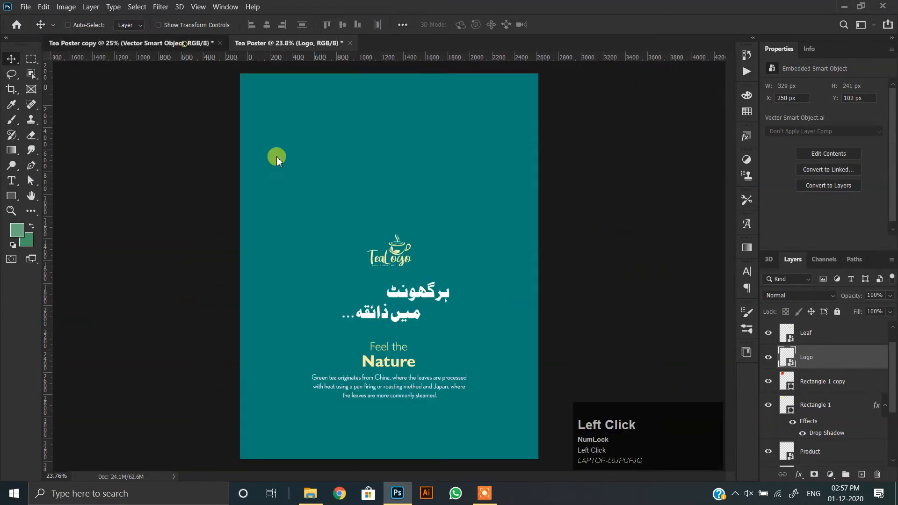
pyautogui.keyDown('ctrl'); pyautogui.click(412, 296); pyautogui.keyUp('ctrl')
pyautogui.moveTo(412, 295); pyautogui.dragTo(150, 247)
pyautogui.scroll(1, 346, 208)
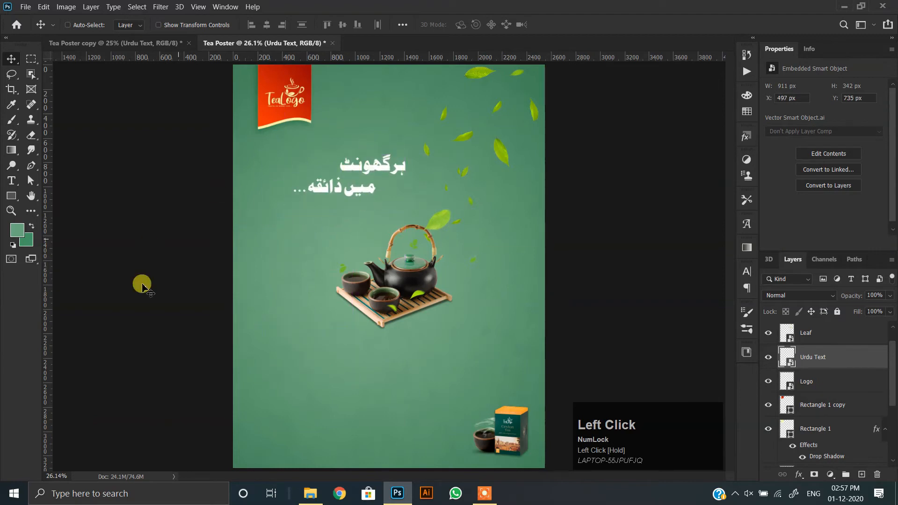
# Bring the Feel the Nature text from Tea Poster copy into Tea Poster, left-align it and place it near the poster's lower-left corner
pyautogui.click(131, 42)
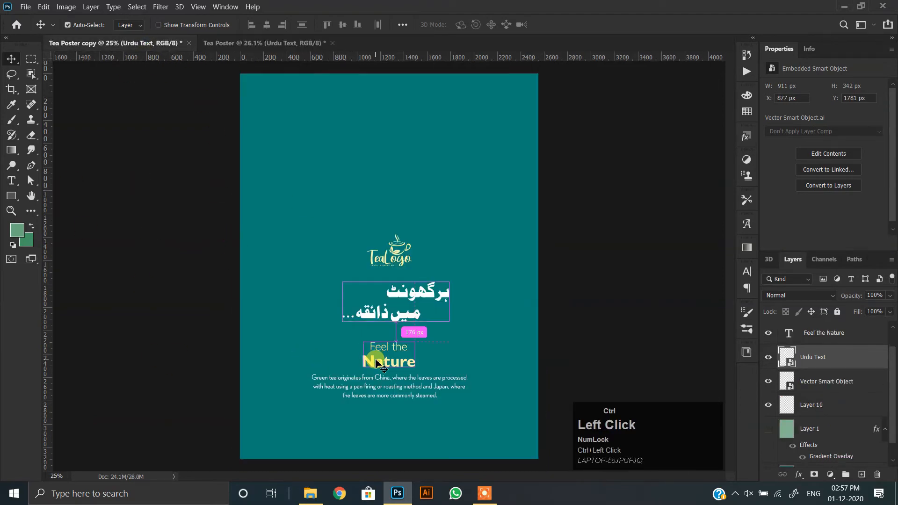
pyautogui.keyDown('ctrl'); pyautogui.click(407, 360); pyautogui.keyUp('ctrl')
pyautogui.moveTo(426, 320); pyautogui.dragTo(345, 369)
pyautogui.scroll(-3, 803, 227)
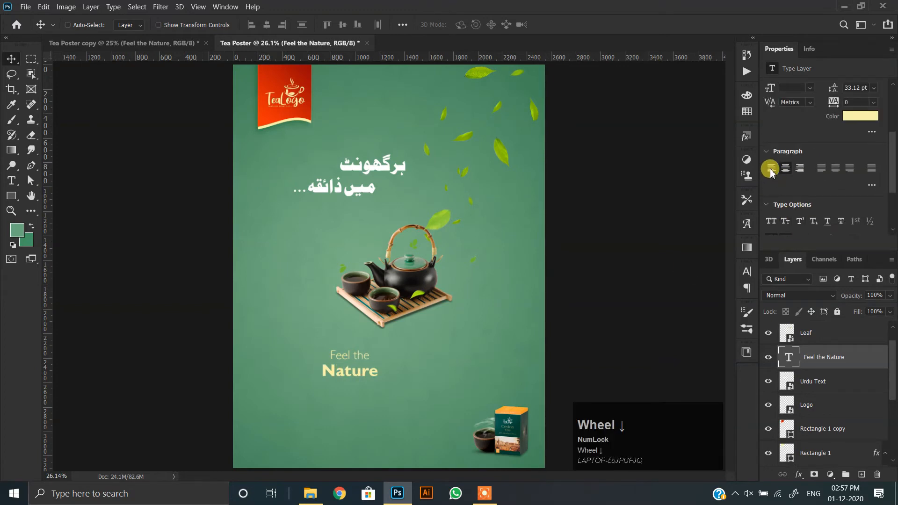
pyautogui.moveTo(368, 368); pyautogui.dragTo(272, 416)
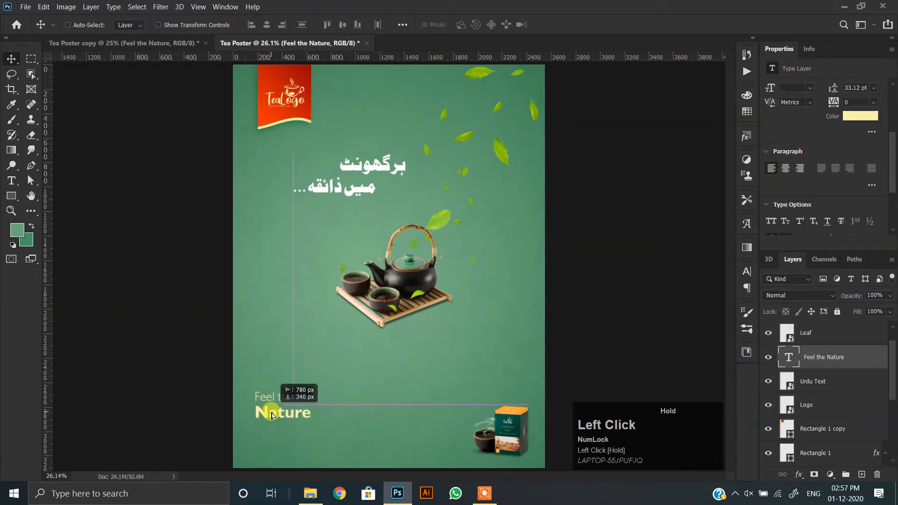
# Select both ribbon rectangles and the logo and shift them slightly left to line up with the Feel the Nature text
pyautogui.click(818, 429)
pyautogui.keyDown('shift'); pyautogui.click(814, 453); pyautogui.keyUp('shift')
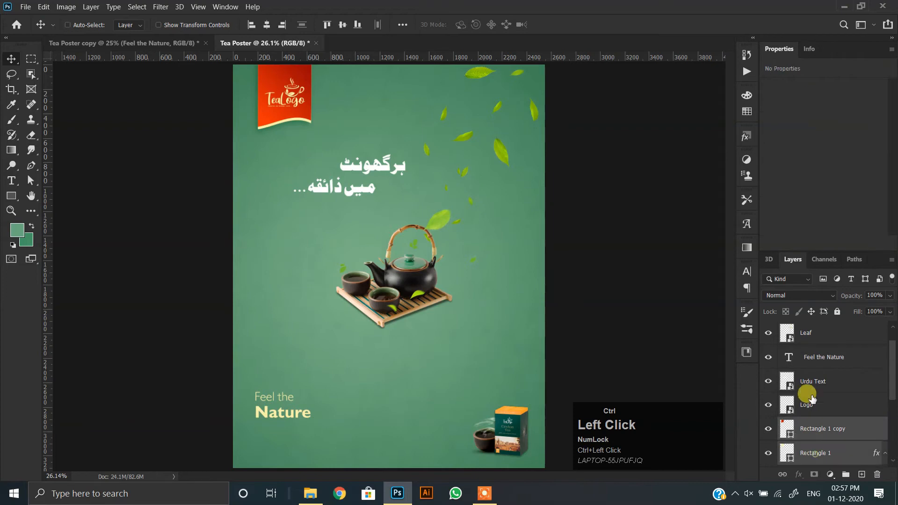
pyautogui.keyDown('shift'); pyautogui.click(806, 405); pyautogui.keyUp('shift')
pyautogui.moveTo(275, 97); pyautogui.dragTo(269, 99)
pyautogui.rightClick(289, 411)
pyautogui.click(309, 415)
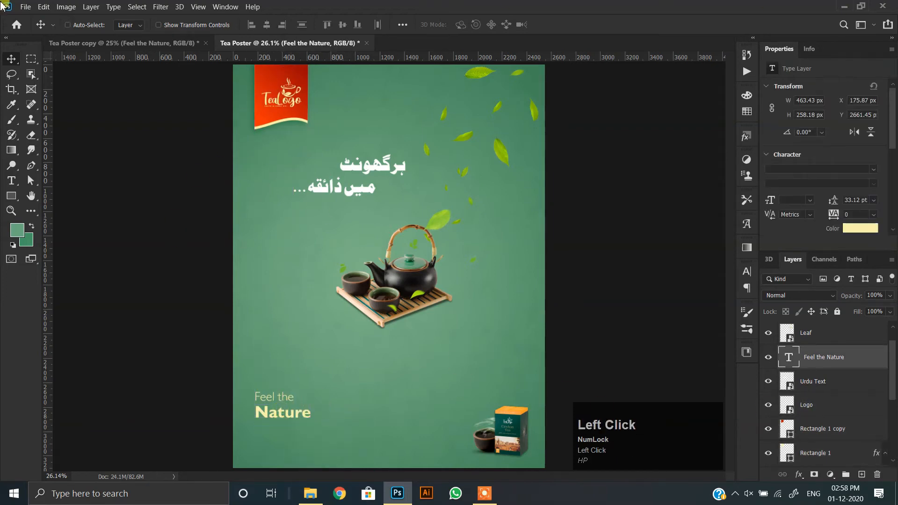
# Bring the Green tea paragraph from Tea Poster copy into Tea Poster, left-align it and place it below the Feel the Nature headline
pyautogui.click(83, 43)
pyautogui.rightClick(393, 376)
pyautogui.click(400, 379)
pyautogui.moveTo(393, 377); pyautogui.dragTo(313, 305)
pyautogui.scroll(-3, 791, 191)
pyautogui.scroll(5, 313, 433)
# Inspect the fonts used in the Green tea paragraph and in both lines of the Feel the Nature headline
pyautogui.rightClick(320, 314)
pyautogui.click(341, 321)
pyautogui.scroll(3, 795, 156)
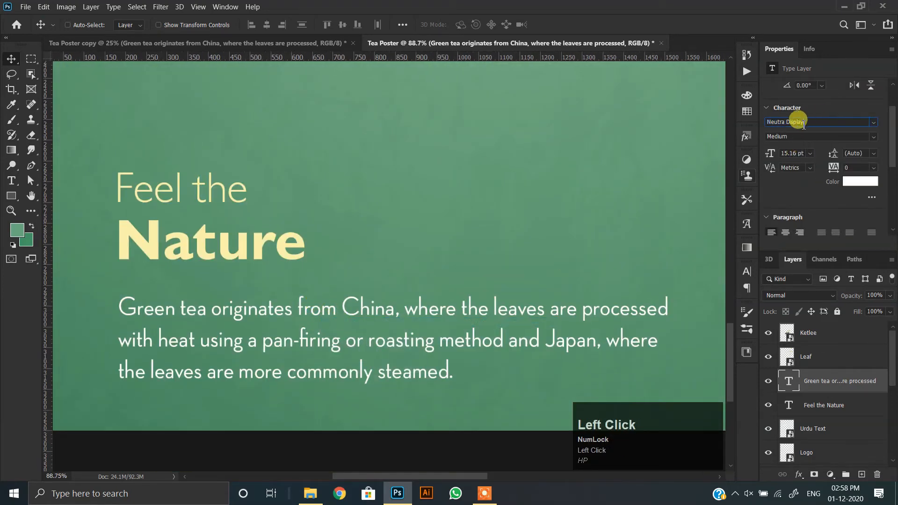
pyautogui.rightClick(199, 242)
pyautogui.click(225, 252)
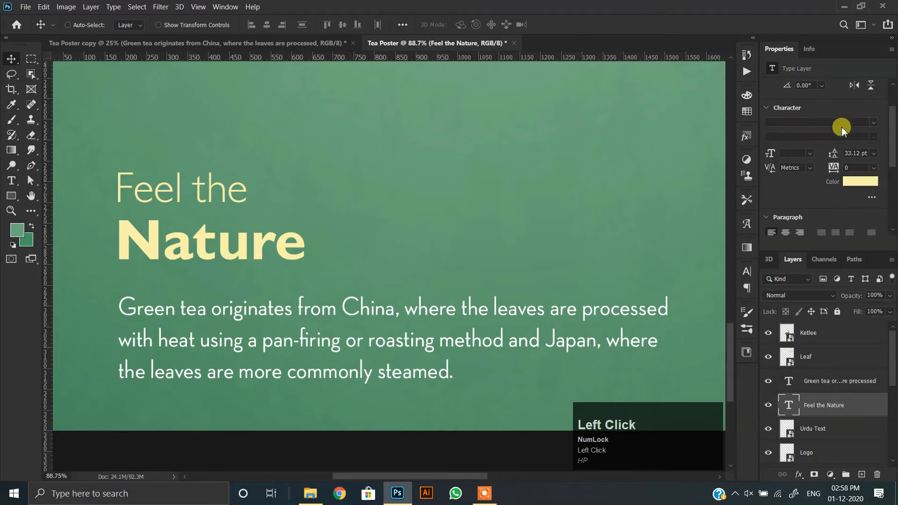
pyautogui.doubleClick(221, 194)
pyautogui.click(225, 183)
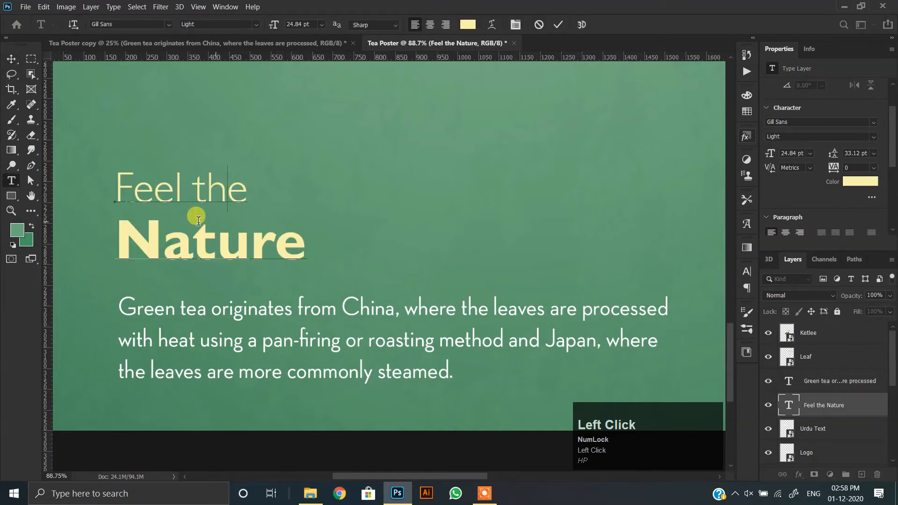
pyautogui.moveTo(128, 187); pyautogui.dragTo(572, 166)
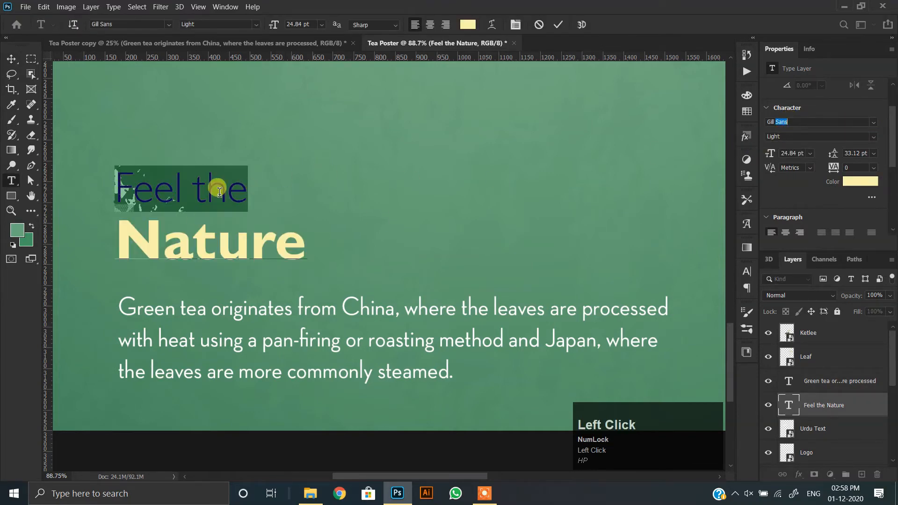
pyautogui.click(205, 239)
pyautogui.click(12, 60)
pyautogui.scroll(-5, 362, 252)
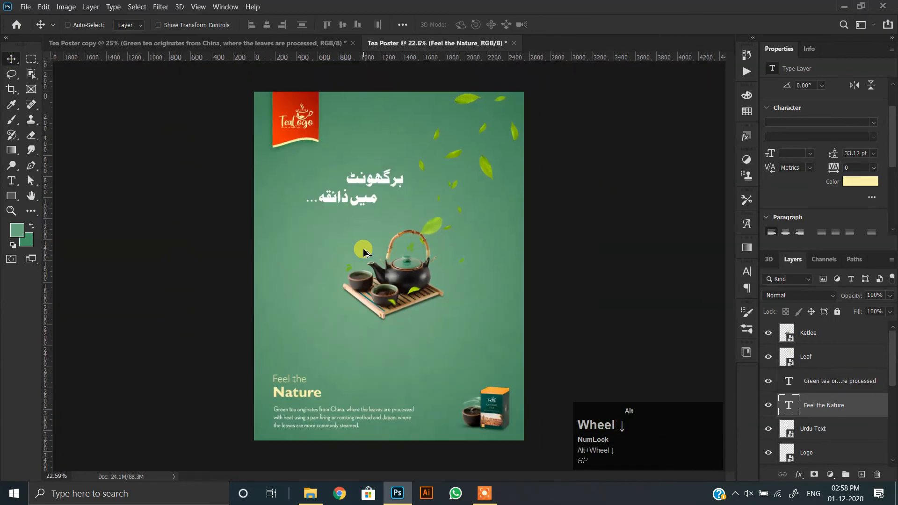
# Scale the product image in the poster's lower-right corner up to about 591 by 478 px
pyautogui.scroll(1, 506, 410)
pyautogui.keyDown('ctrl'); pyautogui.click(489, 423); pyautogui.keyUp('ctrl')
pyautogui.hotkey('ctrl', 't')
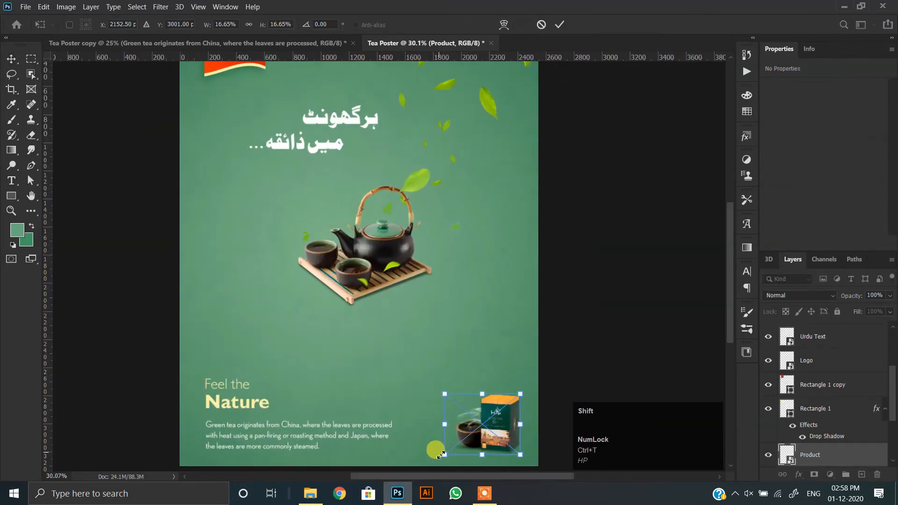
pyautogui.moveTo(441, 464); pyautogui.dragTo(436, 461)
pyautogui.doubleClick(502, 426)
pyautogui.scroll(-2, 499, 421)
pyautogui.scroll(1, 408, 369)
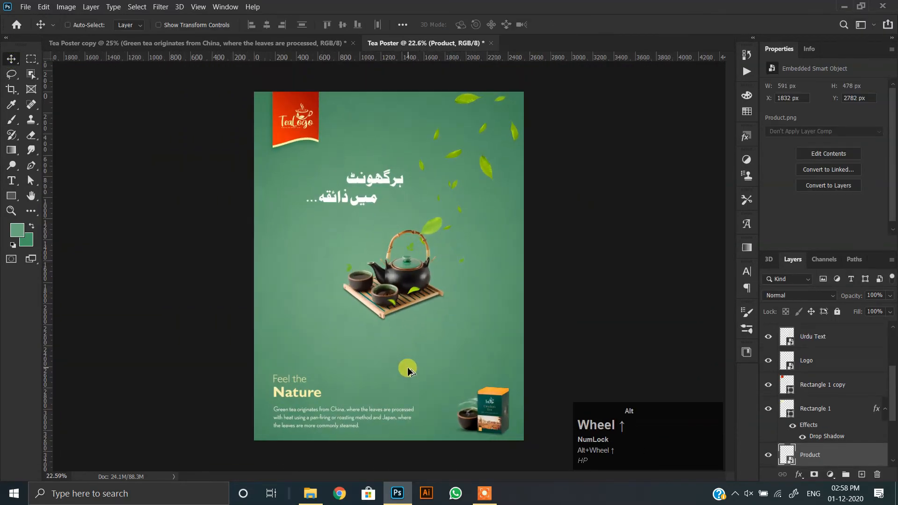
# Scale the teapot image down slightly to about 1041 by 892 px
pyautogui.keyDown('ctrl'); pyautogui.click(376, 306); pyautogui.keyUp('ctrl')
pyautogui.hotkey('ctrl', 't')
pyautogui.moveTo(523, 262); pyautogui.dragTo(518, 267)
pyautogui.doubleClick(467, 272)
pyautogui.scroll(1, 439, 261)
pyautogui.scroll(-1, 405, 275)
pyautogui.scroll(1, 396, 277)
pyautogui.click(395, 277)
pyautogui.scroll(1, 395, 280)
pyautogui.scroll(-2, 395, 280)
pyautogui.scroll(1, 395, 281)
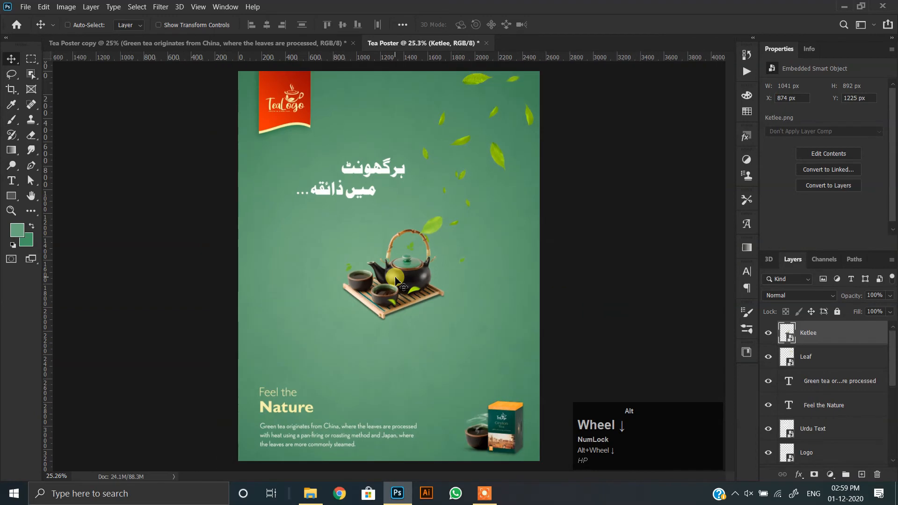
# Add a new layer above the teapot and stamp near-white steam over the left cup with the 400 px smoke brush
pyautogui.scroll(10, 371, 250)
pyautogui.click(444, 302)
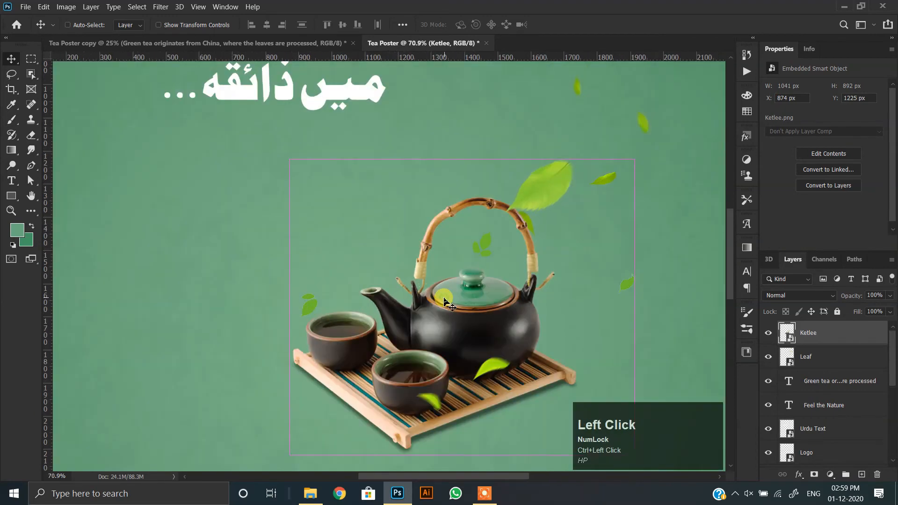
pyautogui.click(862, 475)
pyautogui.scroll(4, 385, 274)
pyautogui.click(11, 120)
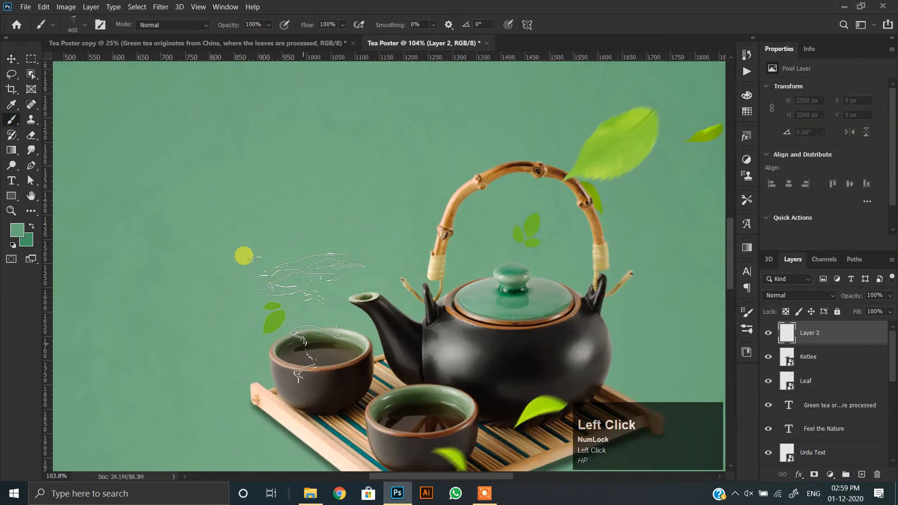
pyautogui.click(17, 229)
pyautogui.click(560, 291)
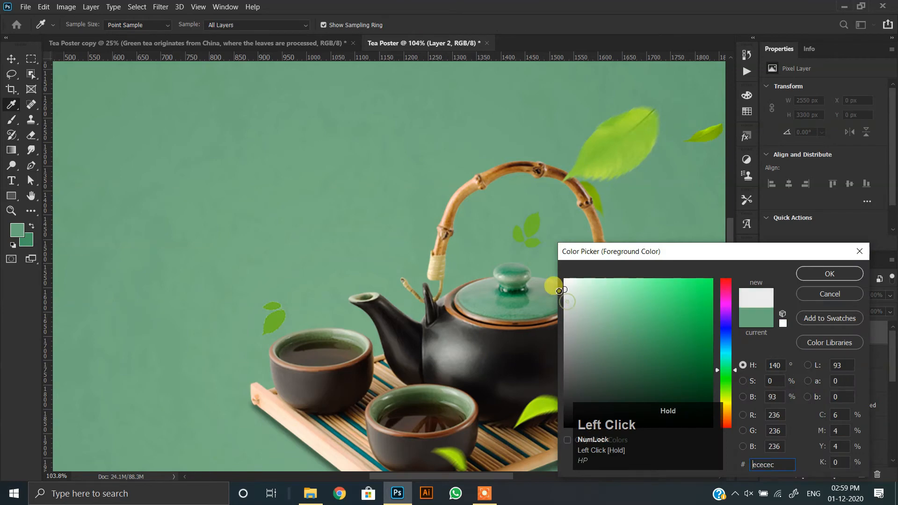
pyautogui.click(829, 272)
pyautogui.click(245, 257)
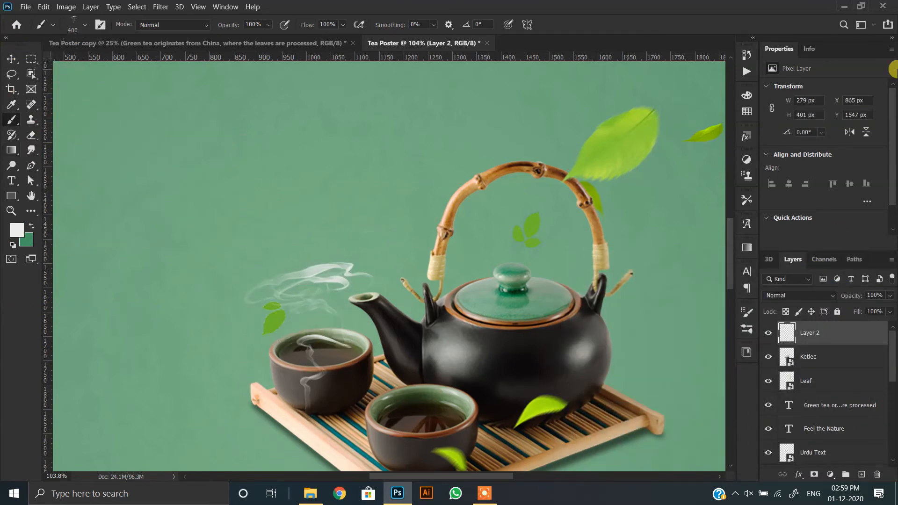
# Choose the 500 px smoke brush and stamp a column of steam rising from the teapot spout
pyautogui.click(12, 59)
pyautogui.keyDown('alt'); pyautogui.scroll(3, 319, 283); pyautogui.keyUp('alt')
pyautogui.click(11, 120)
pyautogui.rightClick(289, 158)
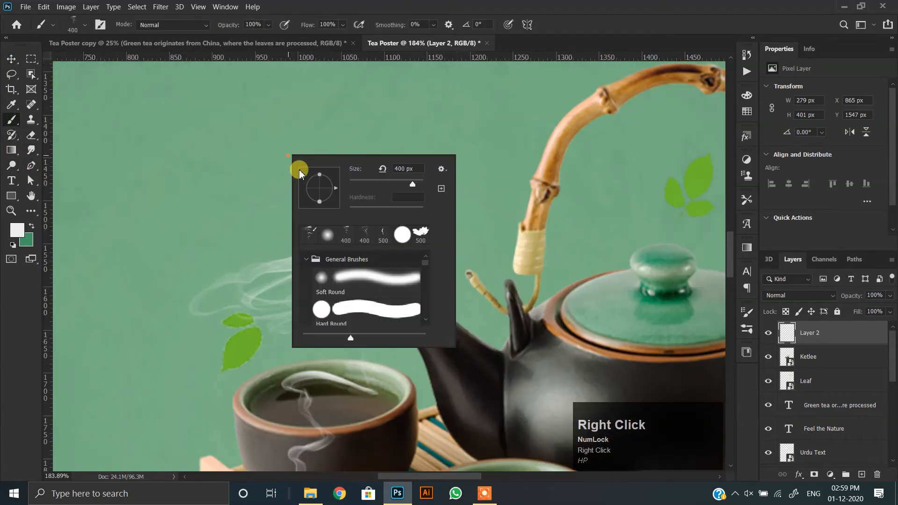
pyautogui.doubleClick(387, 236)
pyautogui.keyDown('alt'); pyautogui.scroll(-3, 436, 288); pyautogui.keyUp('alt')
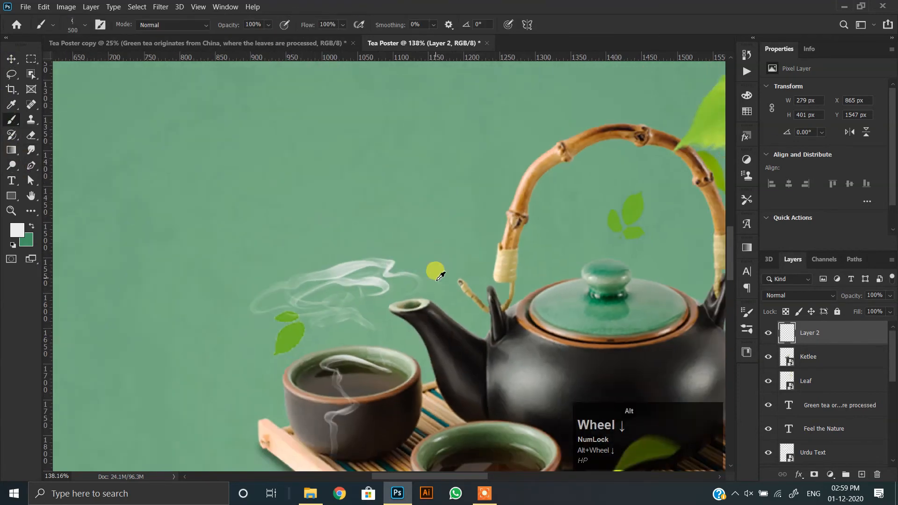
pyautogui.click(374, 150)
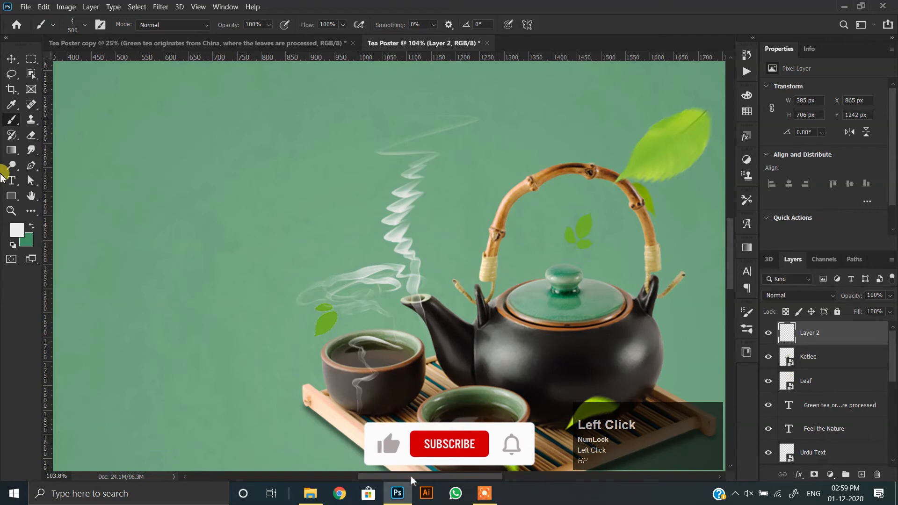
# Erase the steam overlapping the teapot spout with a small soft eraser of about 70 px at 50% opacity
pyautogui.click(31, 134)
pyautogui.scroll(5, 324, 237)
pyautogui.press('[')
pyautogui.press('[')
pyautogui.moveTo(448, 313); pyautogui.dragTo(396, 243)
pyautogui.moveTo(397, 242); pyautogui.dragTo(439, 300)
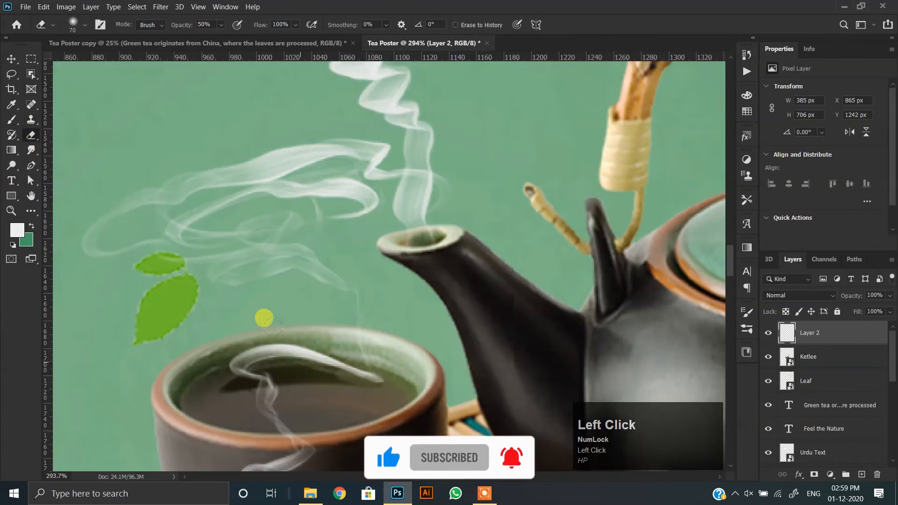
# Enlarge the eraser, remove the steam on the left cup's outer wall and soften the steam inside the cup
pyautogui.scroll(-5, 263, 318)
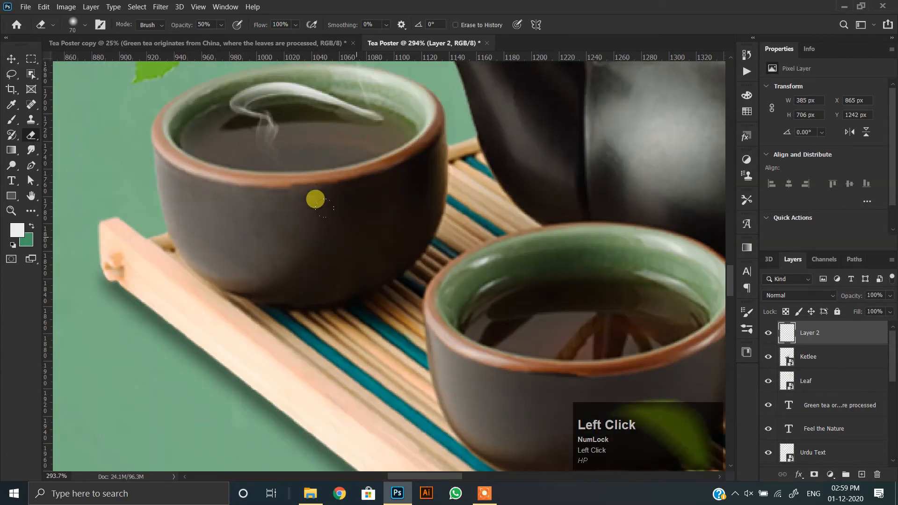
pyautogui.press(']')
pyautogui.press(']')
pyautogui.press(']')
pyautogui.press(']')
pyautogui.press(']')
pyautogui.moveTo(276, 176)
pyautogui.mouseDown()
pyautogui.moveTo(260, 185)
pyautogui.moveTo(300, 185)
pyautogui.moveTo(280, 206)
pyautogui.mouseUp()
pyautogui.click(7, 61)
pyautogui.scroll(-6, 257, 248)
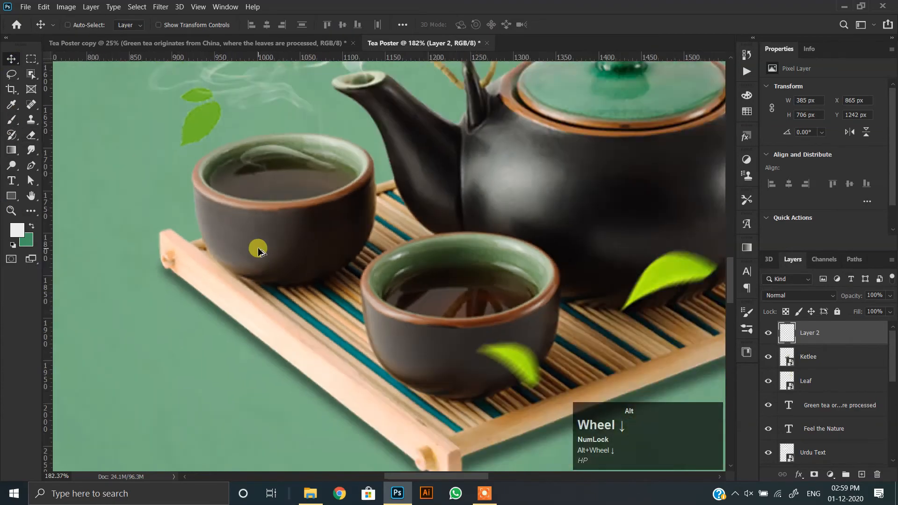
pyautogui.scroll(3, 324, 261)
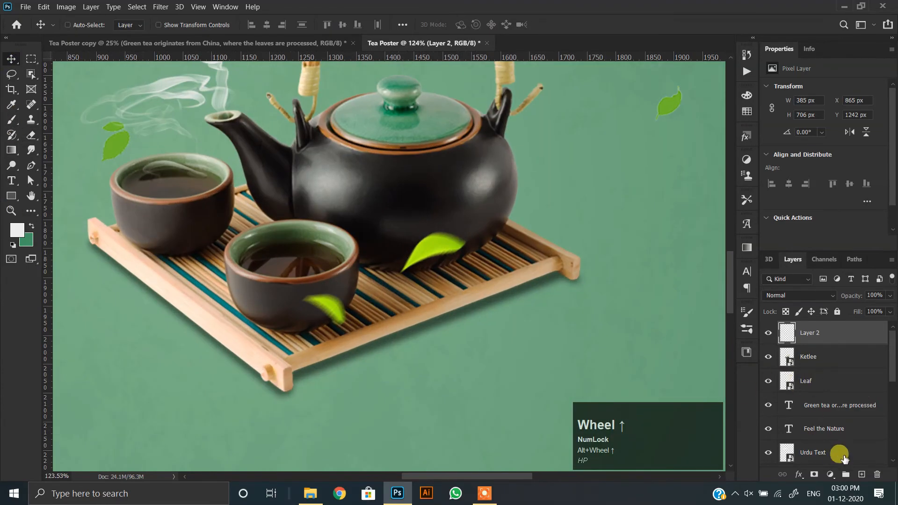
# Select a wispy 500 px smoke brush for the front cup's steam
pyautogui.click(11, 120)
pyautogui.rightClick(310, 216)
pyautogui.doubleClick(353, 295)
pyautogui.scroll(5, 282, 307)
pyautogui.click(277, 338)
pyautogui.hotkey('ctrl', 'z')
pyautogui.scroll(-3, 251, 343)
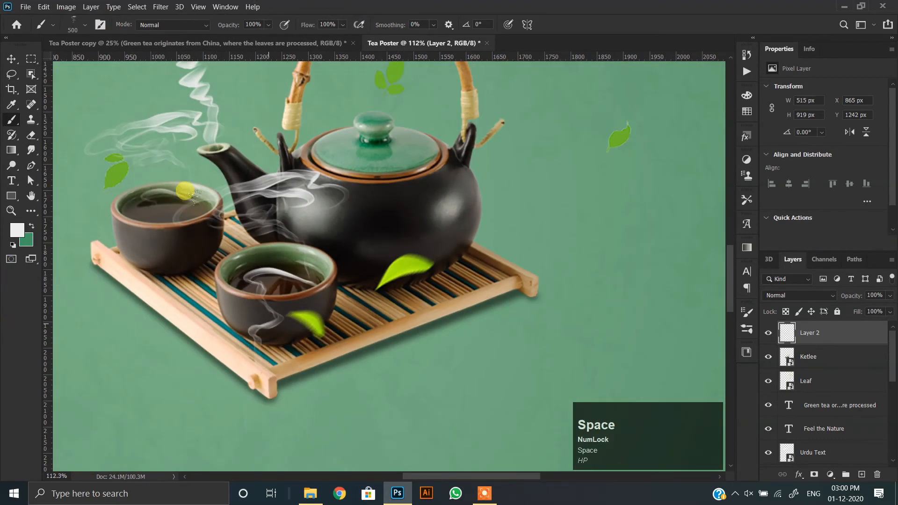
pyautogui.hotkey('ctrl', 'z')
# Stamp steam over the front cup with the smoke brush
pyautogui.click(267, 333)
pyautogui.scroll(2, 331, 168)
pyautogui.click(11, 58)
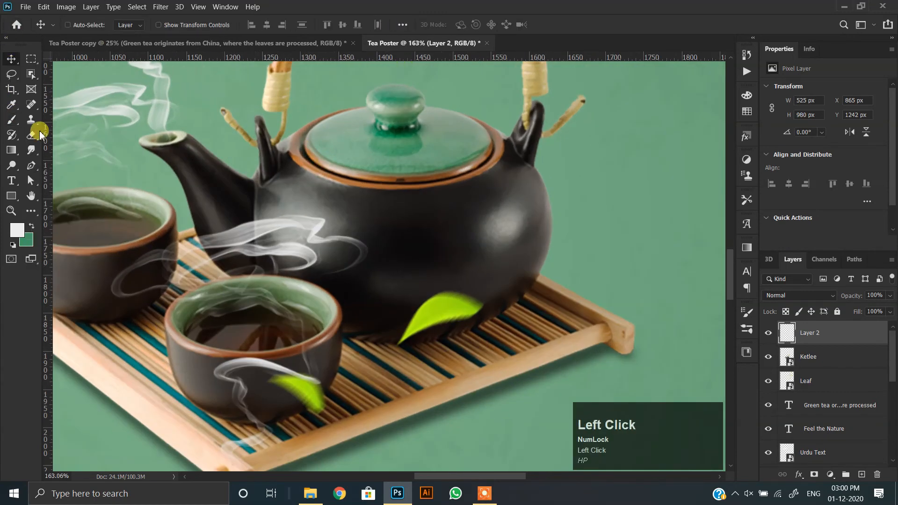
# Erase the steam on the front cup's outer wall and the tray with the 100 px soft eraser
pyautogui.click(37, 140)
pyautogui.moveTo(234, 336); pyautogui.dragTo(261, 233)
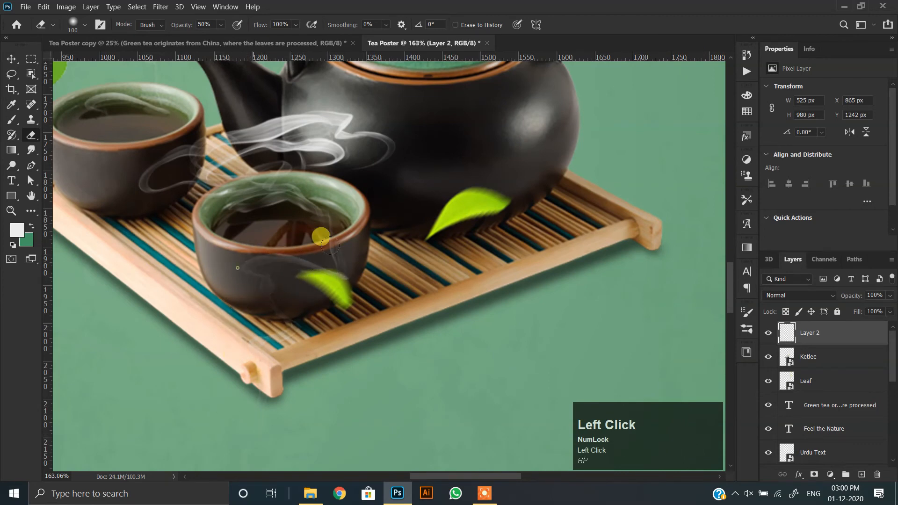
pyautogui.click(18, 62)
pyautogui.scroll(-5, 295, 193)
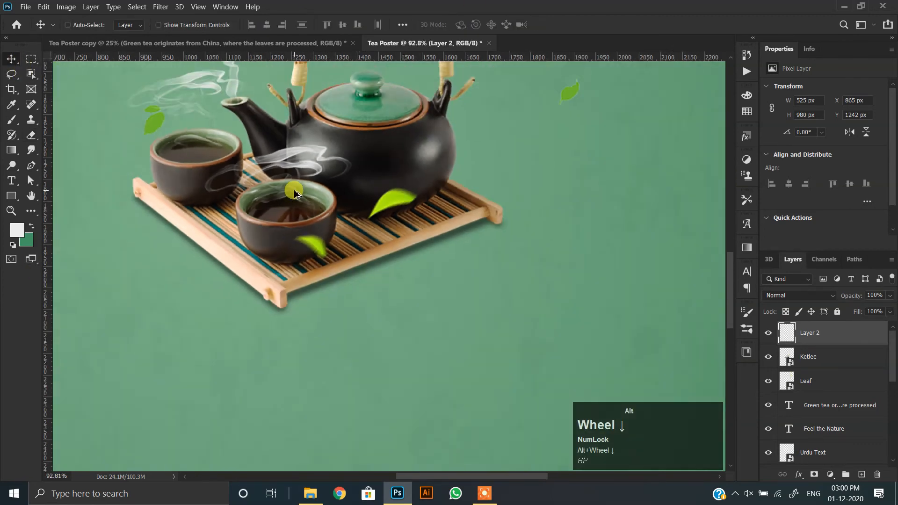
# Soften the steam layer with a Gaussian Blur of 4.9 pixels radius
pyautogui.scroll(3, 386, 200)
pyautogui.scroll(2, 281, 196)
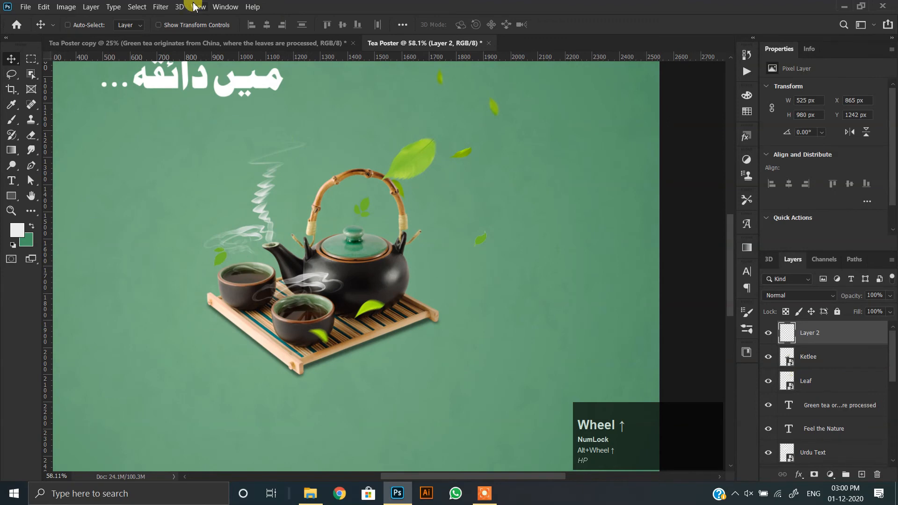
pyautogui.click(161, 6)
pyautogui.moveTo(220, 132)
pyautogui.click(327, 169)
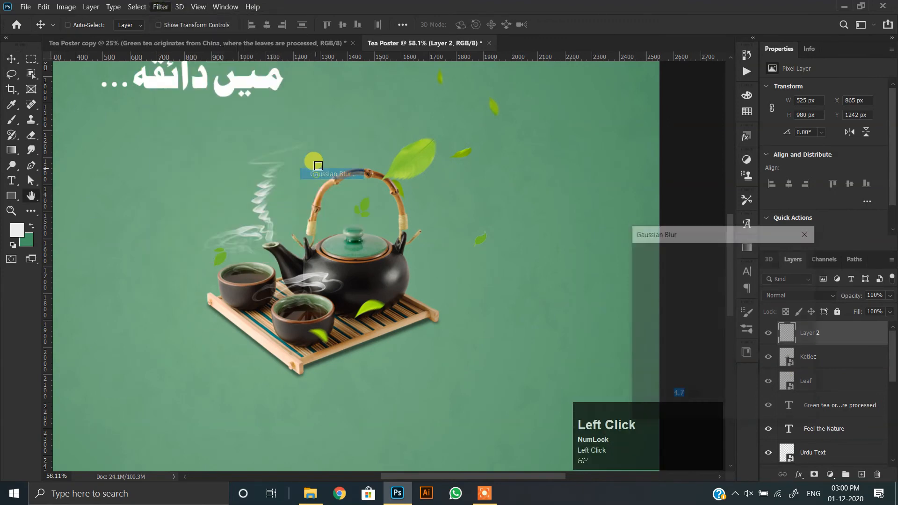
pyautogui.moveTo(676, 232); pyautogui.dragTo(587, 156)
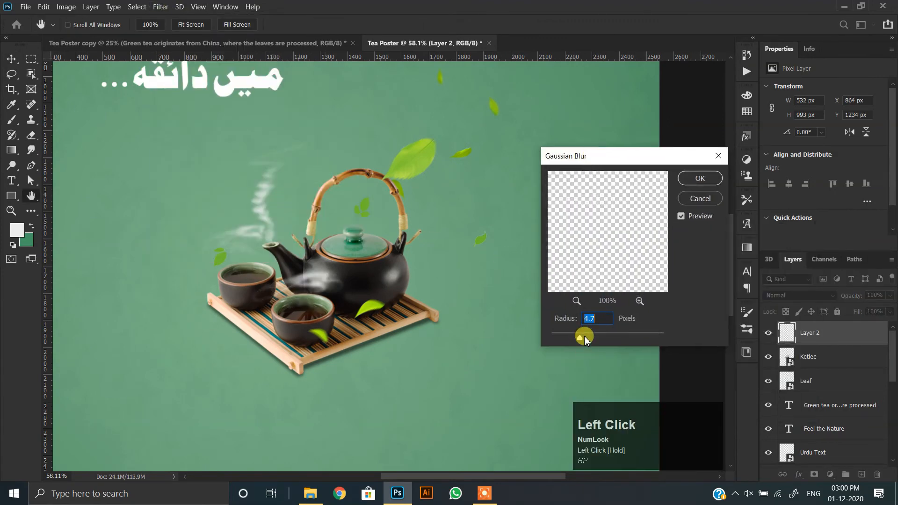
pyautogui.moveTo(579, 338); pyautogui.dragTo(582, 340)
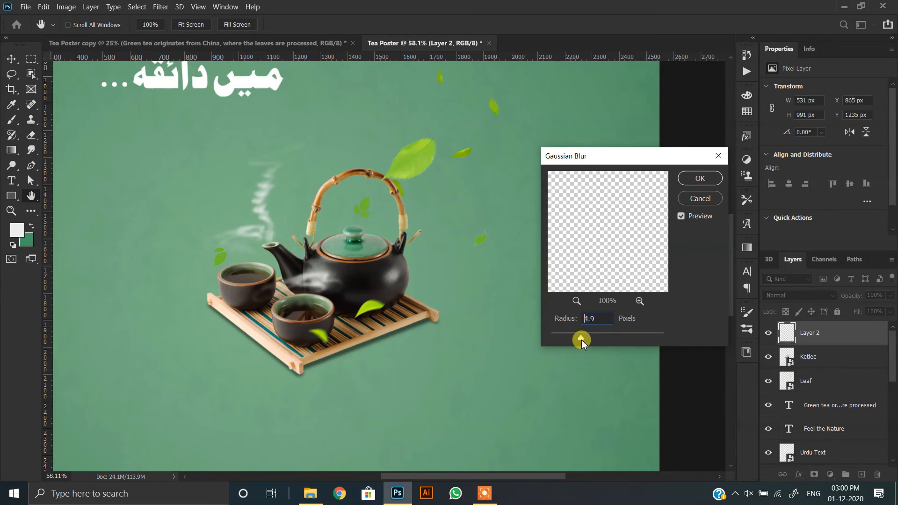
pyautogui.click(687, 178)
pyautogui.scroll(4, 340, 238)
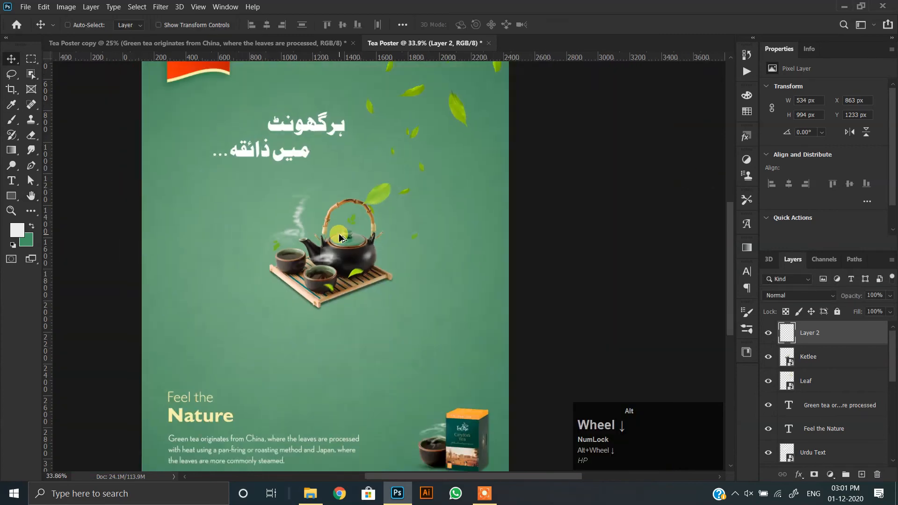
pyautogui.scroll(1, 358, 268)
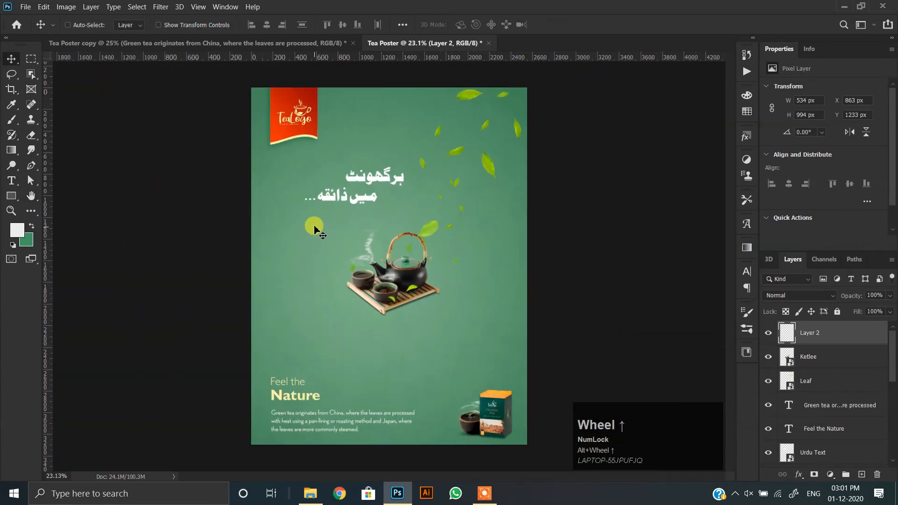
pyautogui.scroll(-1, 286, 283)
pyautogui.scroll(1, 261, 280)
pyautogui.scroll(-1, 338, 265)
pyautogui.scroll(1, 345, 270)
# Stamp all visible layers into a new top layer and convert it to a smart object
pyautogui.hotkey('ctrl', 'shift', 'alt', 'e')
pyautogui.rightClick(809, 331)
pyautogui.click(692, 150)
# Start a Camera Raw Filter on the merged smart object and set its temperature to -11 and tint to -19
pyautogui.click(159, 8)
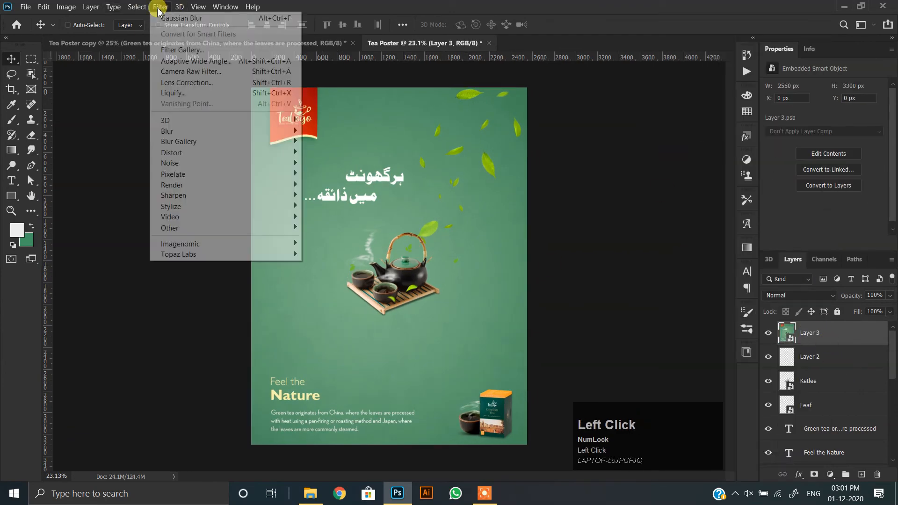
pyautogui.click(169, 71)
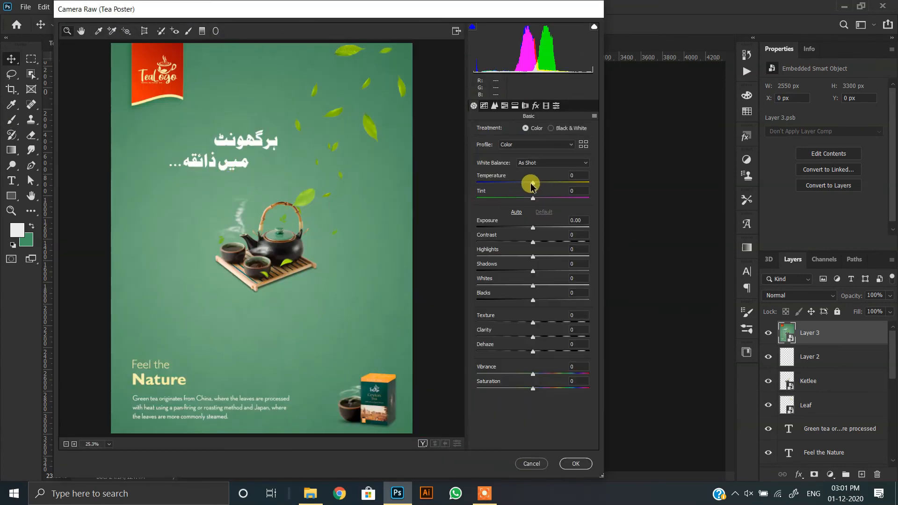
pyautogui.moveTo(532, 185); pyautogui.dragTo(537, 186)
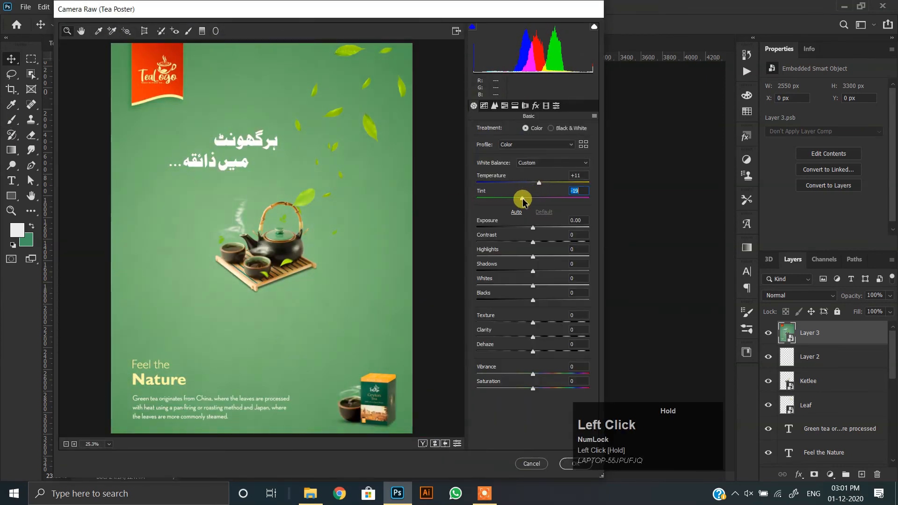
pyautogui.moveTo(537, 185); pyautogui.dragTo(527, 186)
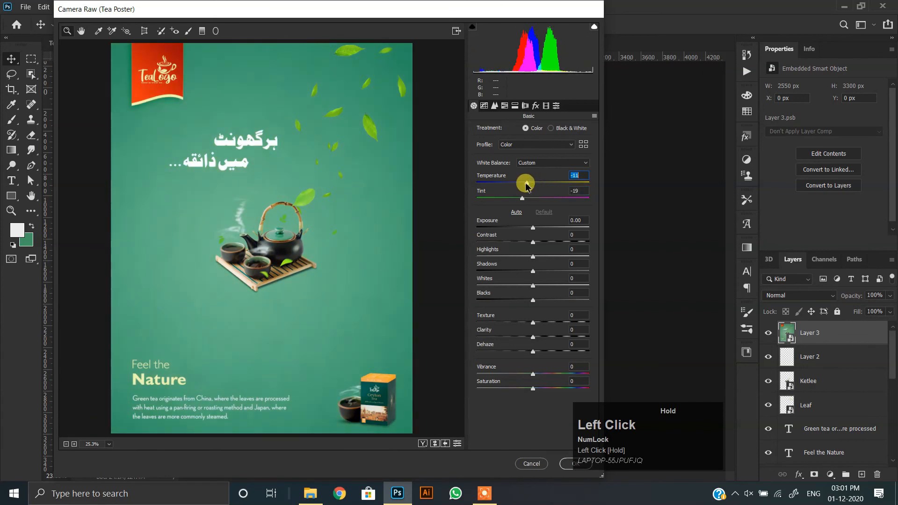
# Set exposure to -0.10, contrast +23, highlights +11, texture +18, clarity +7, dehaze +13 and vibrance +16, and apply the Camera Raw Filter
pyautogui.moveTo(534, 230); pyautogui.dragTo(540, 260)
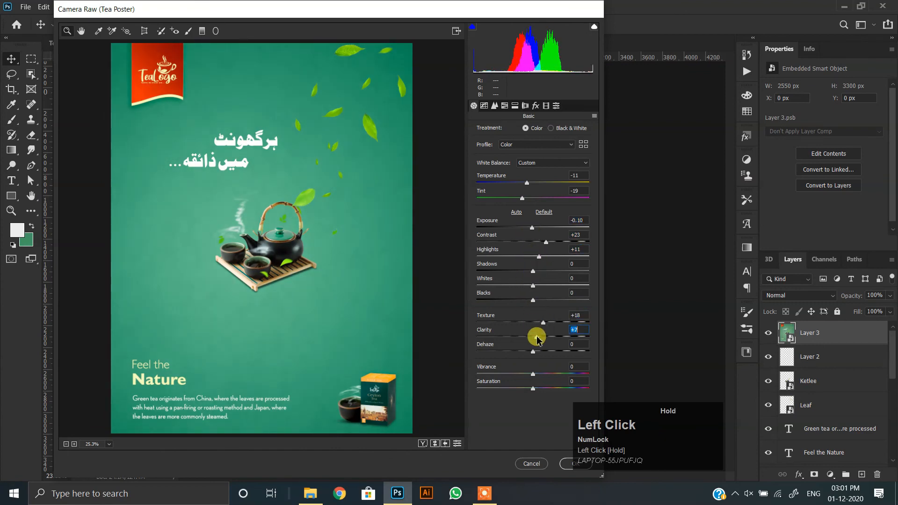
pyautogui.moveTo(534, 352); pyautogui.dragTo(540, 374)
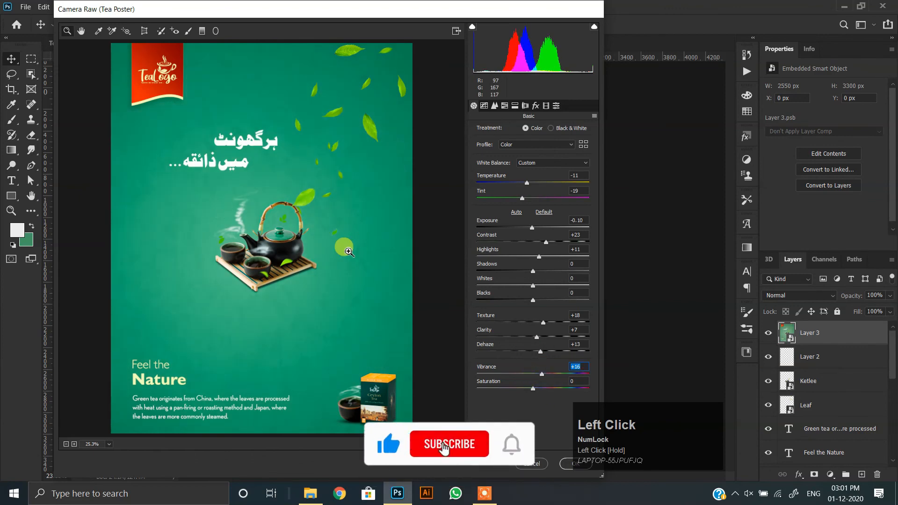
pyautogui.moveTo(335, 248); pyautogui.dragTo(304, 239)
pyautogui.rightClick(284, 226)
pyautogui.click(266, 232)
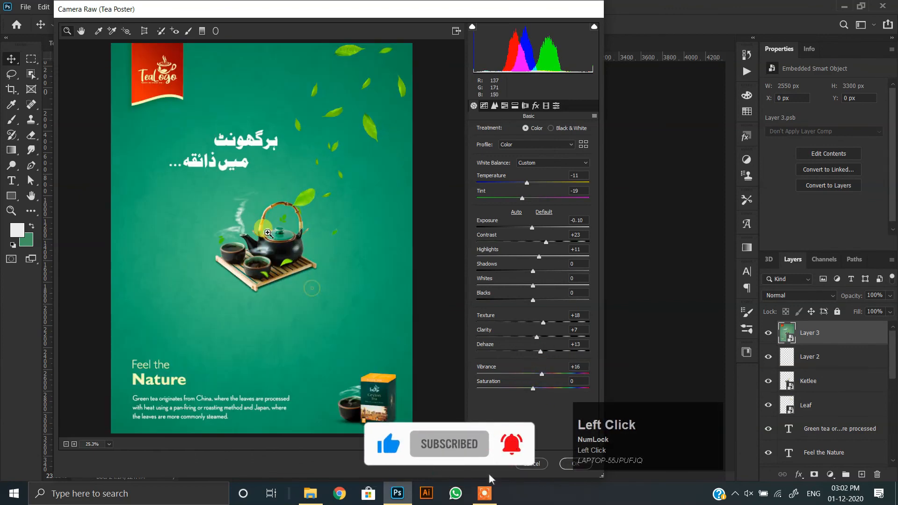
pyautogui.click(576, 464)
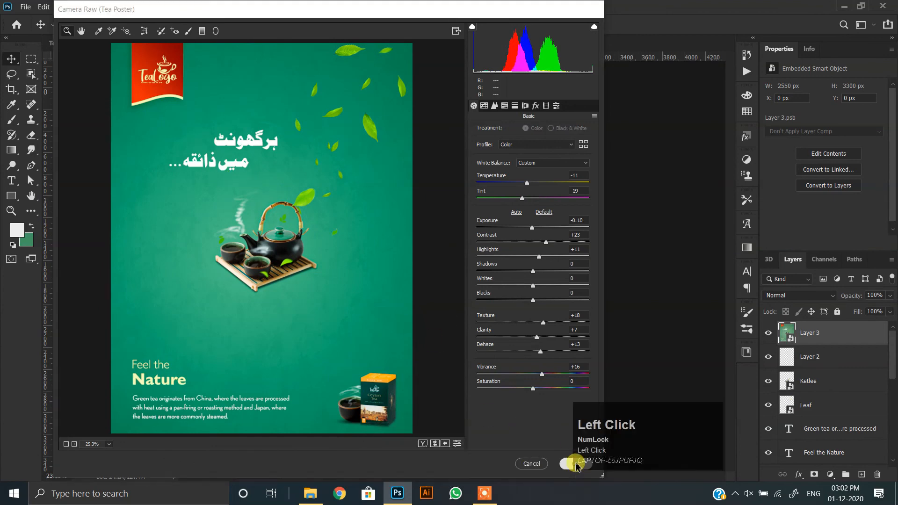